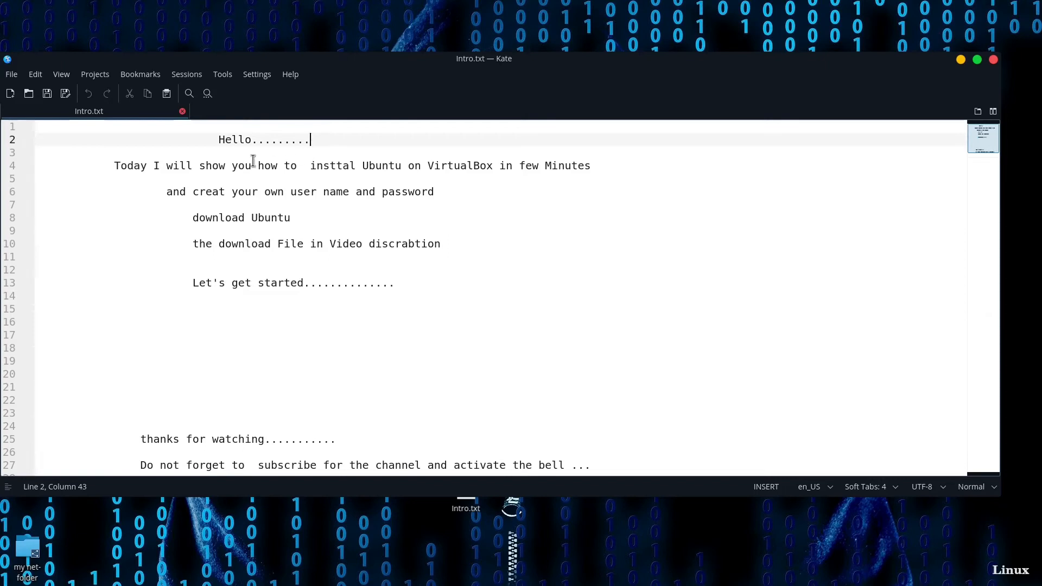
- Read through the introduction notes in Intro.txt on installing Ubuntu in VirtualBox and minimise the document window
drag(218, 139, 307, 139)
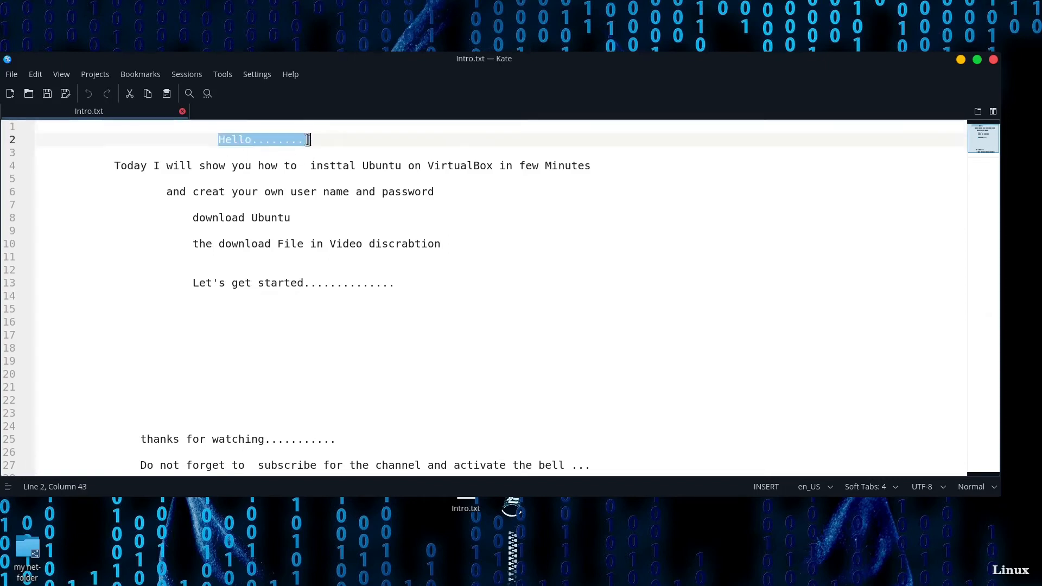
triple_click(200, 166)
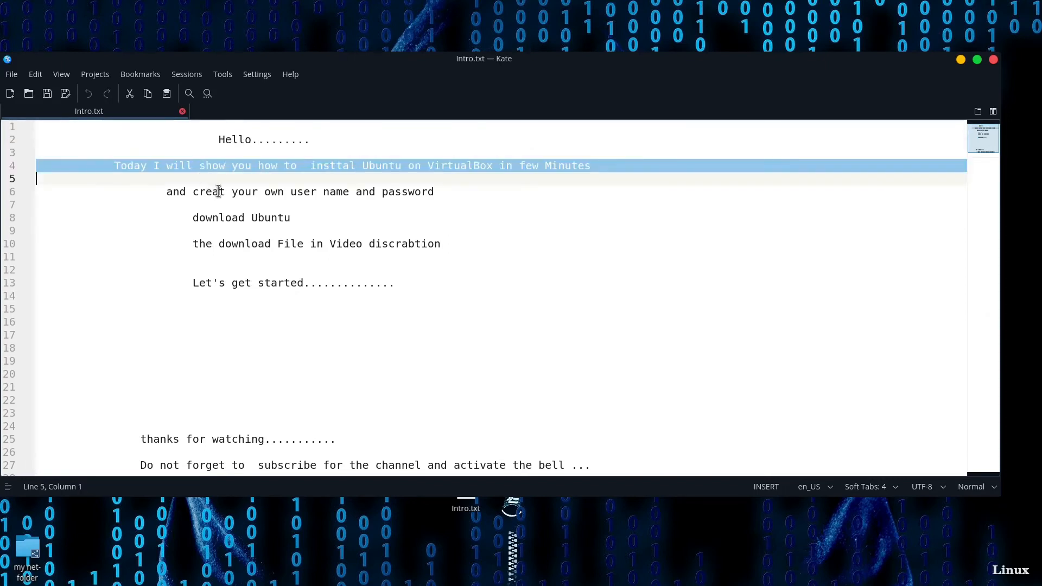
double_click(220, 168)
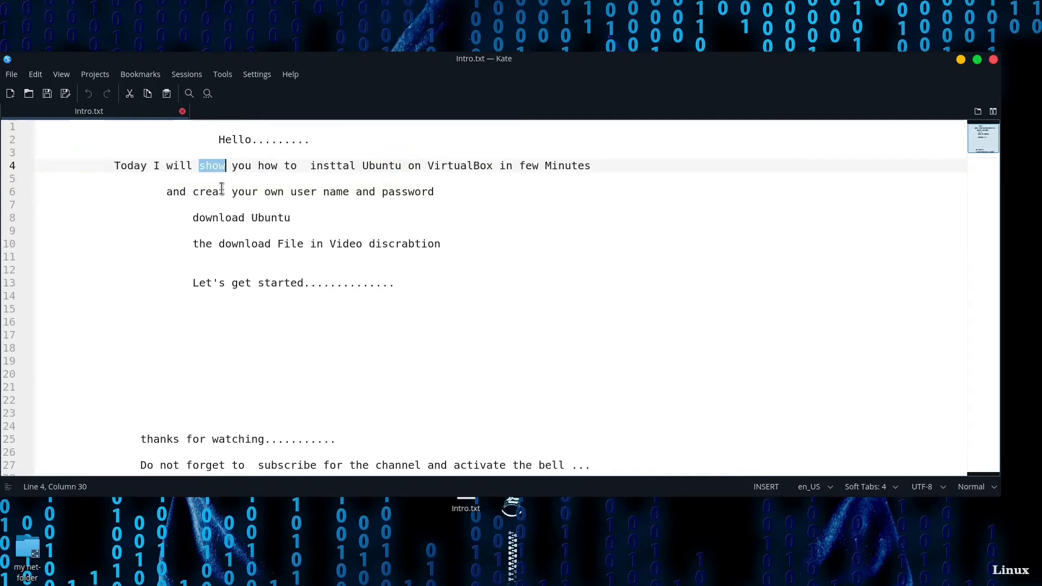
triple_click(222, 192)
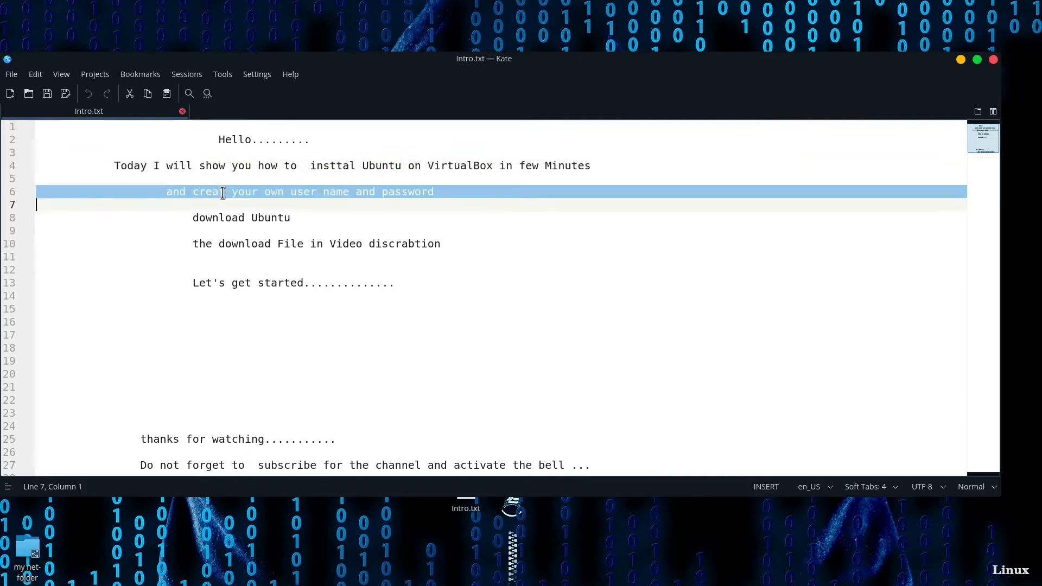
double_click(222, 193)
triple_click(234, 217)
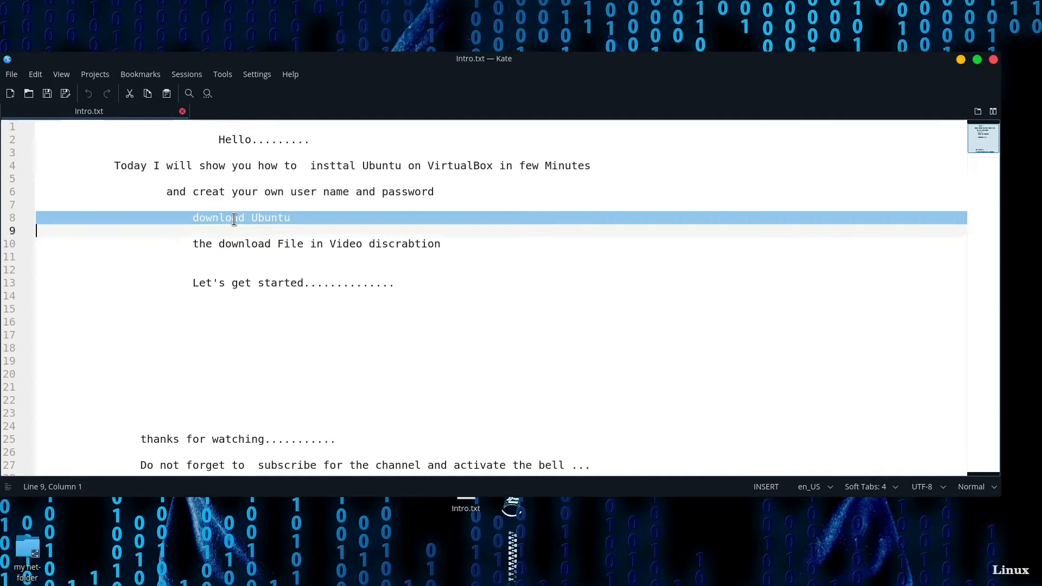
double_click(234, 217)
triple_click(232, 244)
double_click(232, 244)
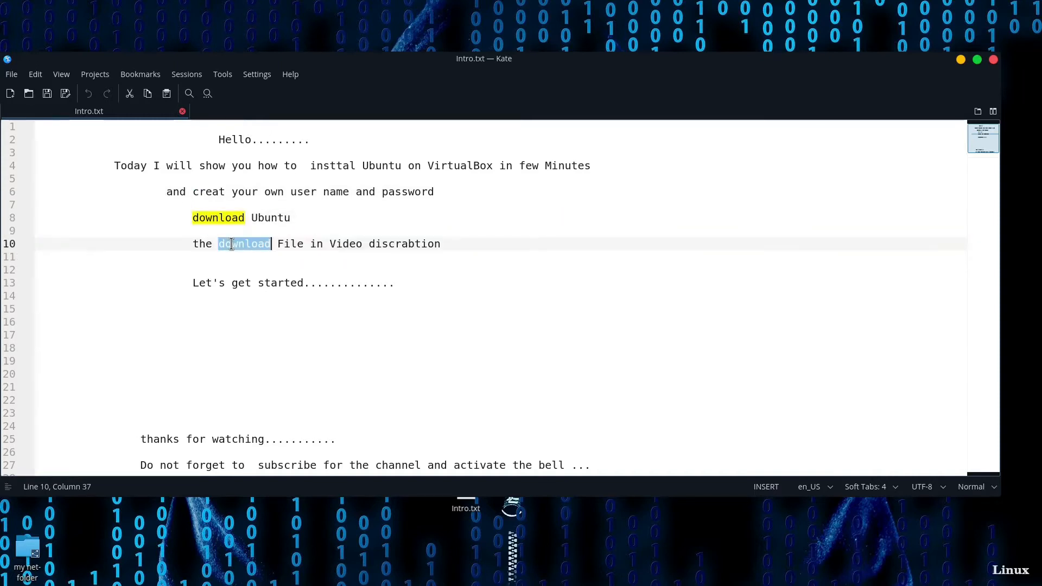
triple_click(236, 281)
double_click(235, 281)
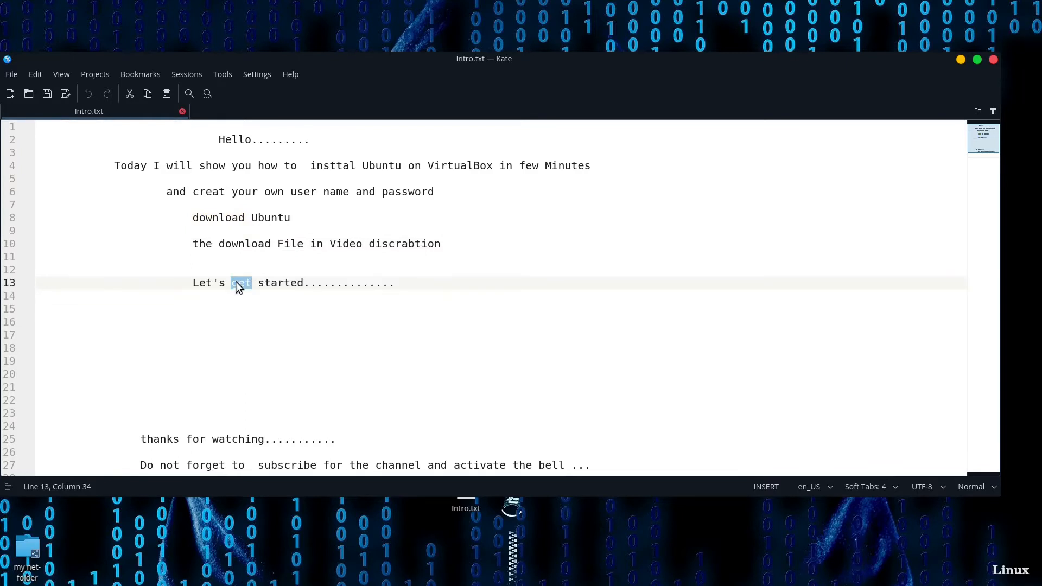
click(960, 60)
right_click(467, 235)
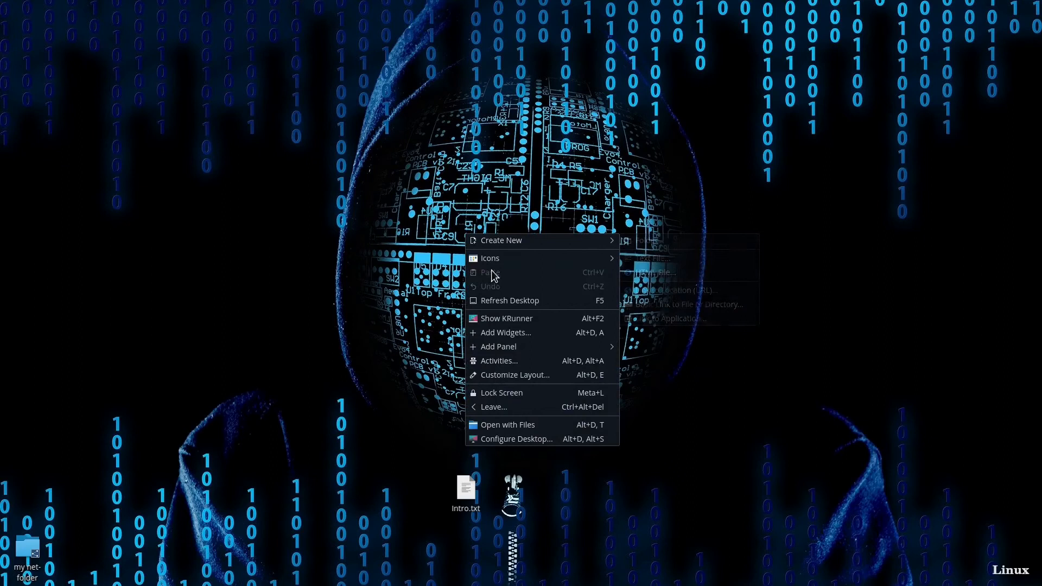
click(591, 300)
- Switch to the file manager and extract Ubnt-20.04-VB-64bit.7z in place in the Downloads folder
mouse_move(1037, 157)
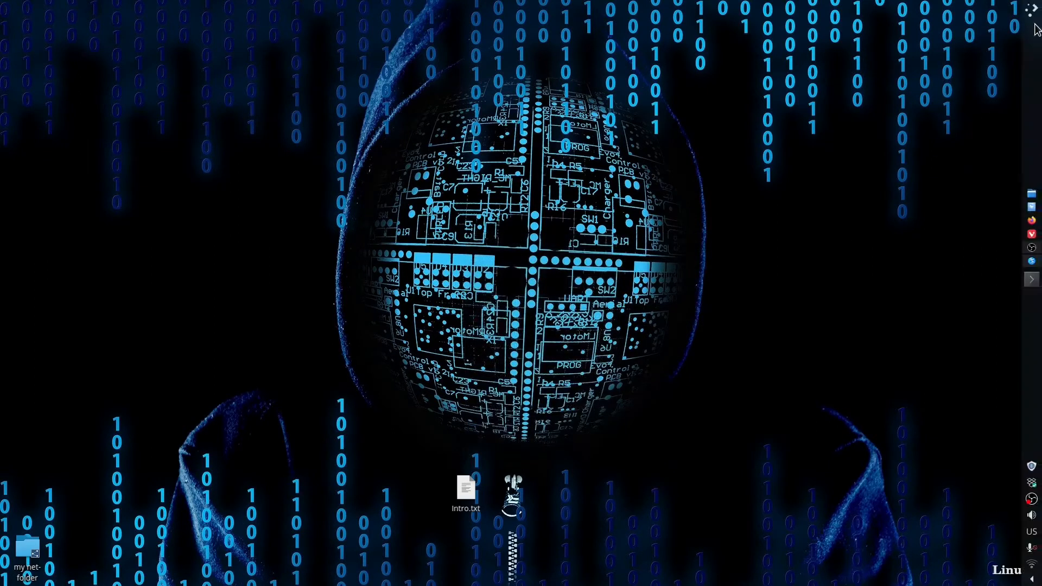
click(1031, 194)
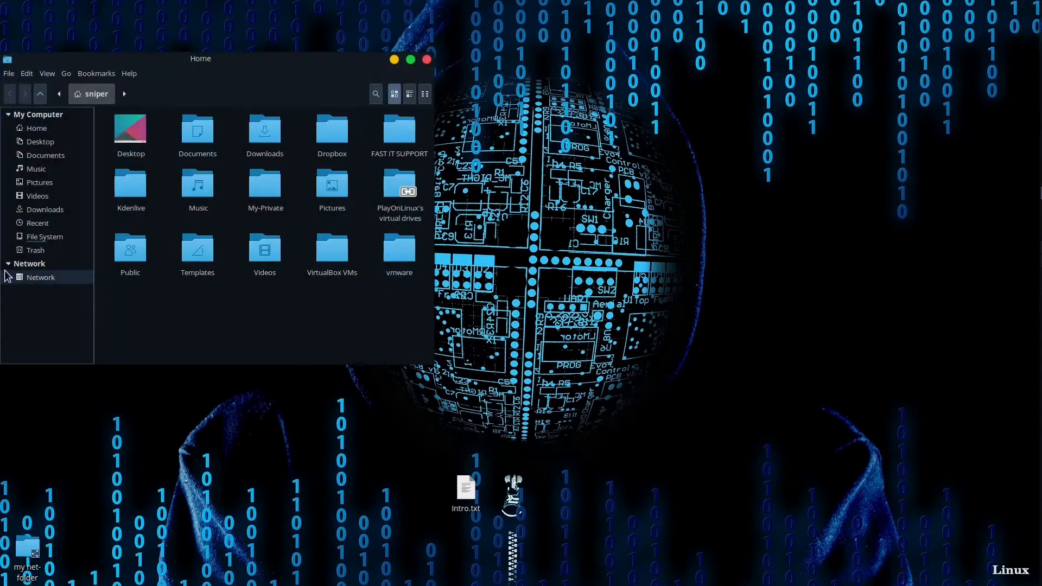
click(45, 210)
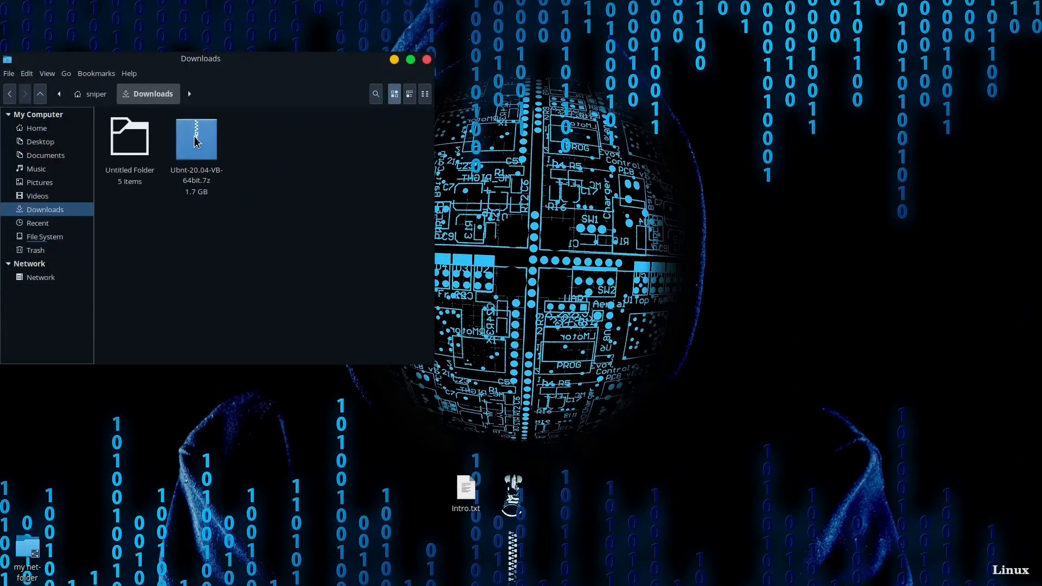
right_click(201, 140)
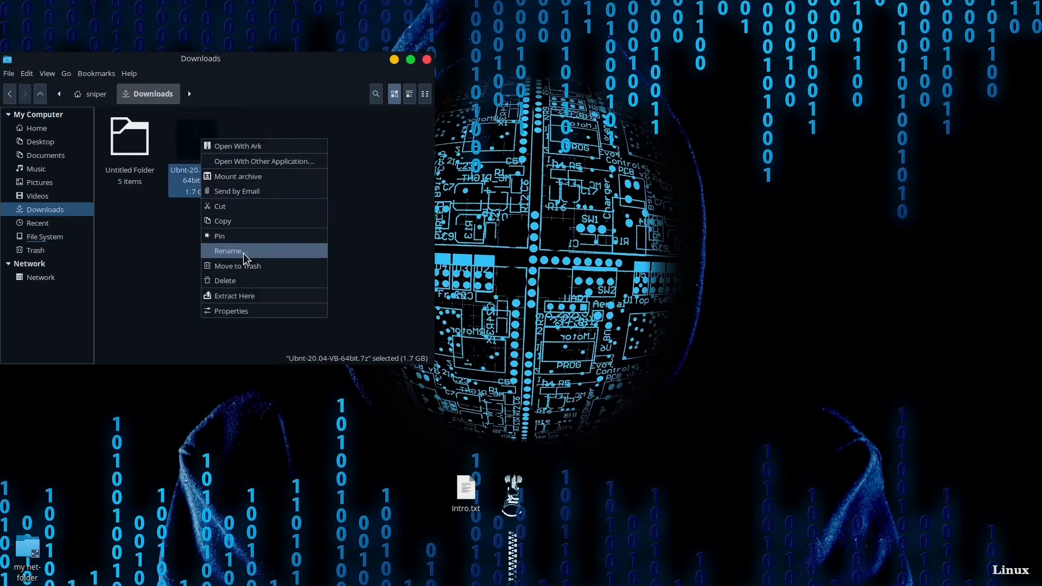
click(233, 296)
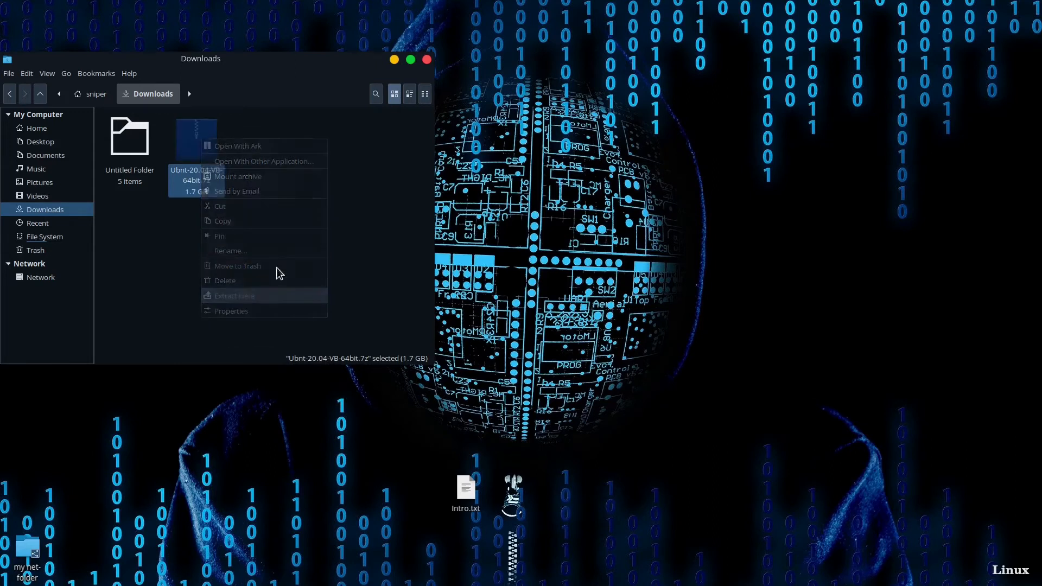
- Rename the extracted 64bit folder in Downloads to Ubuntu
right_click(199, 145)
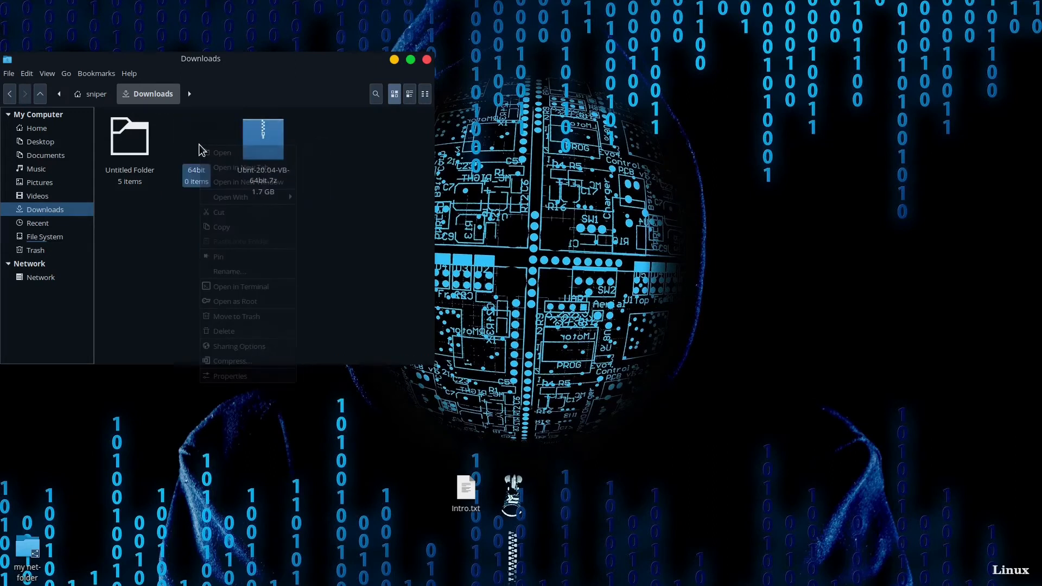
click(245, 267)
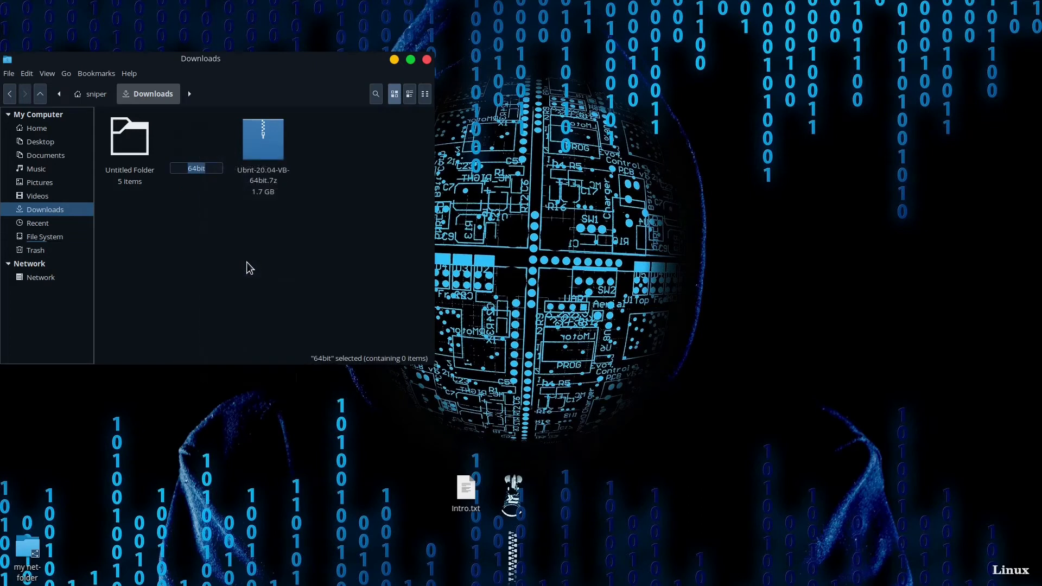
text(Ubunto)
key(BackSpace)
text(u)
key(Return)
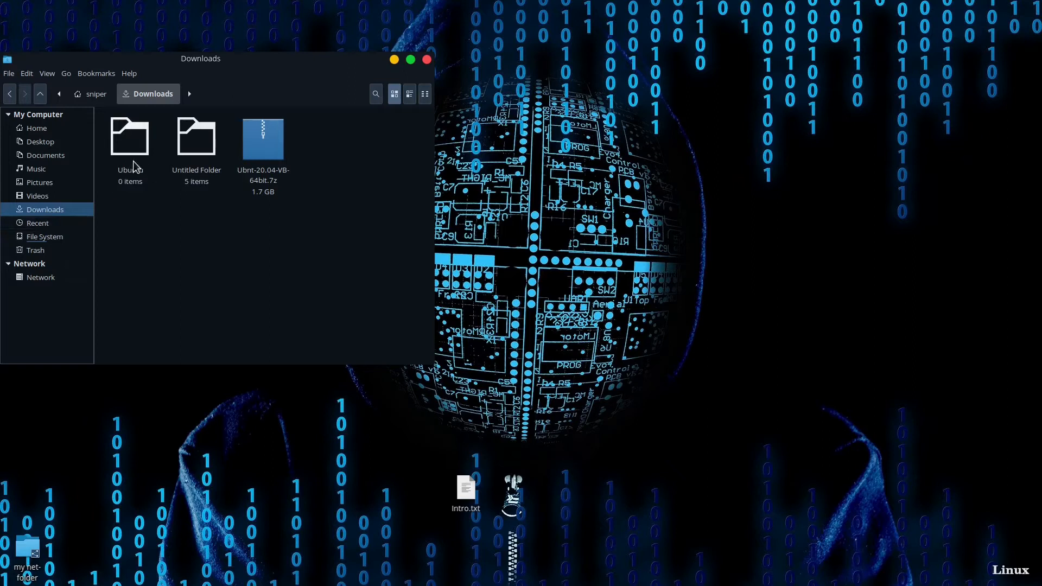
- Switch to VirtualBox and start a new virtual machine named "Ubuntu 20.04" with 3088 MB of memory
mouse_move(1037, 34)
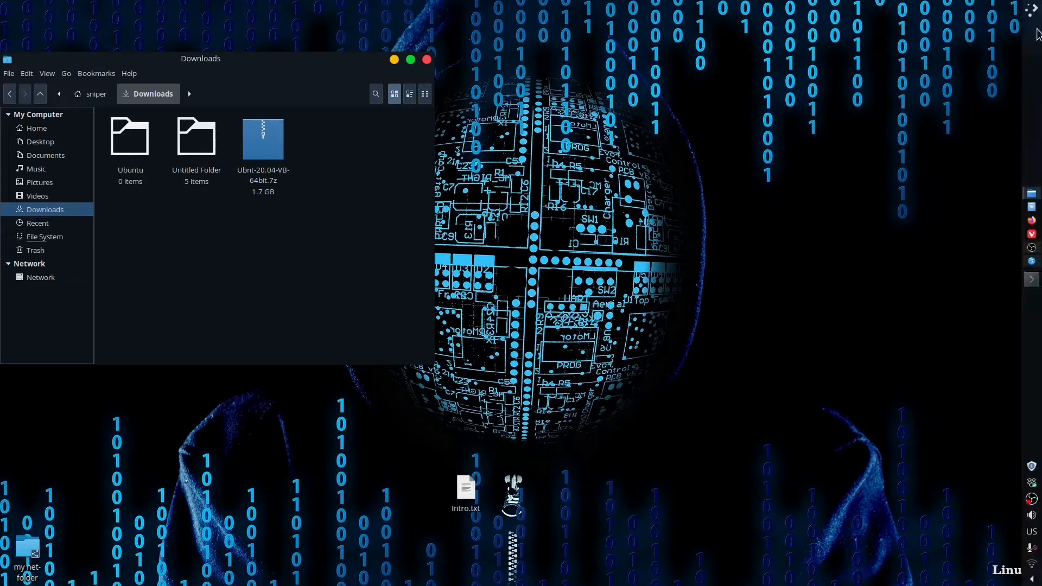
click(1034, 14)
click(815, 69)
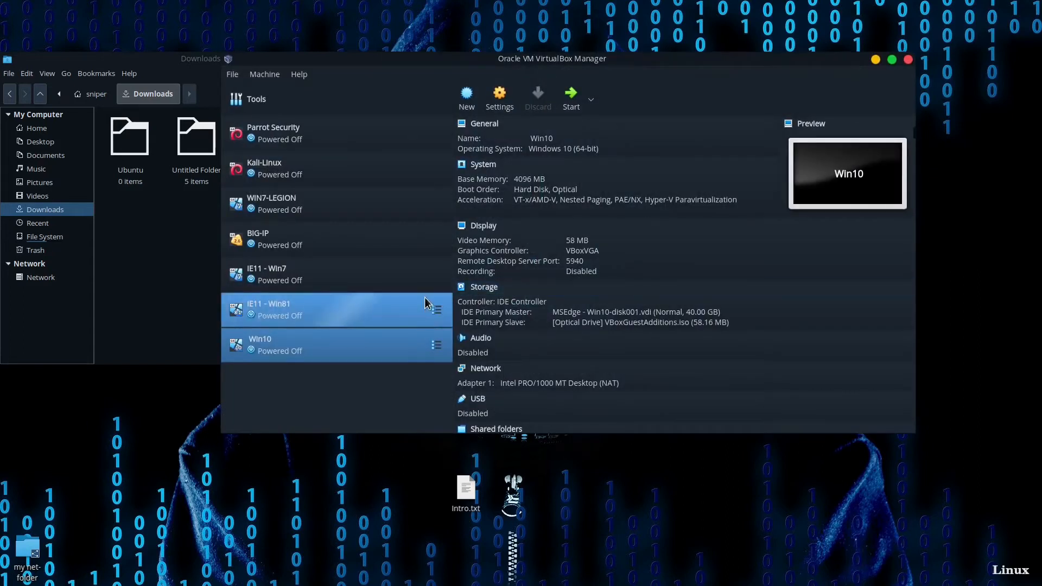
click(467, 98)
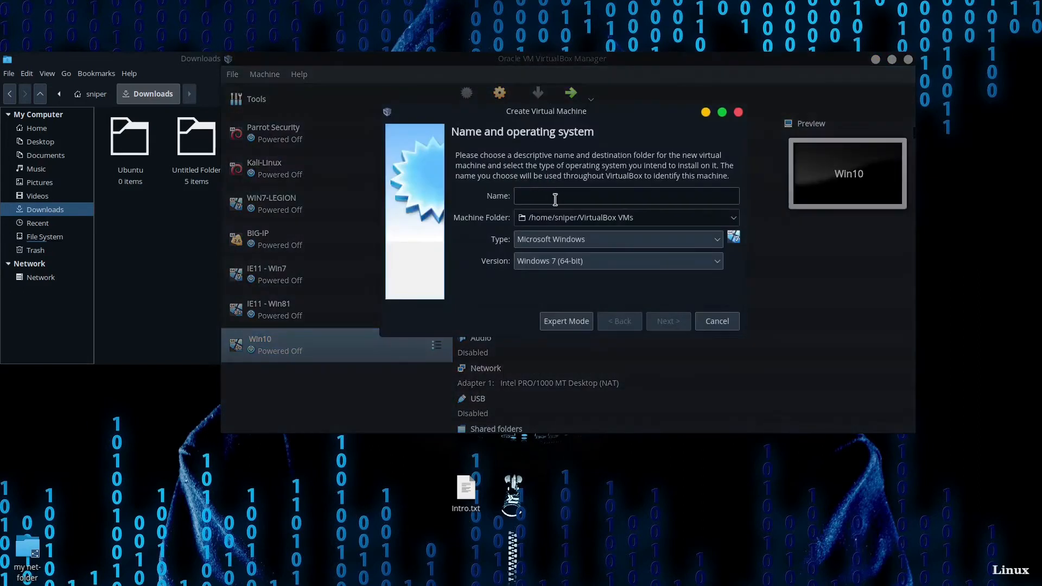
text(U)
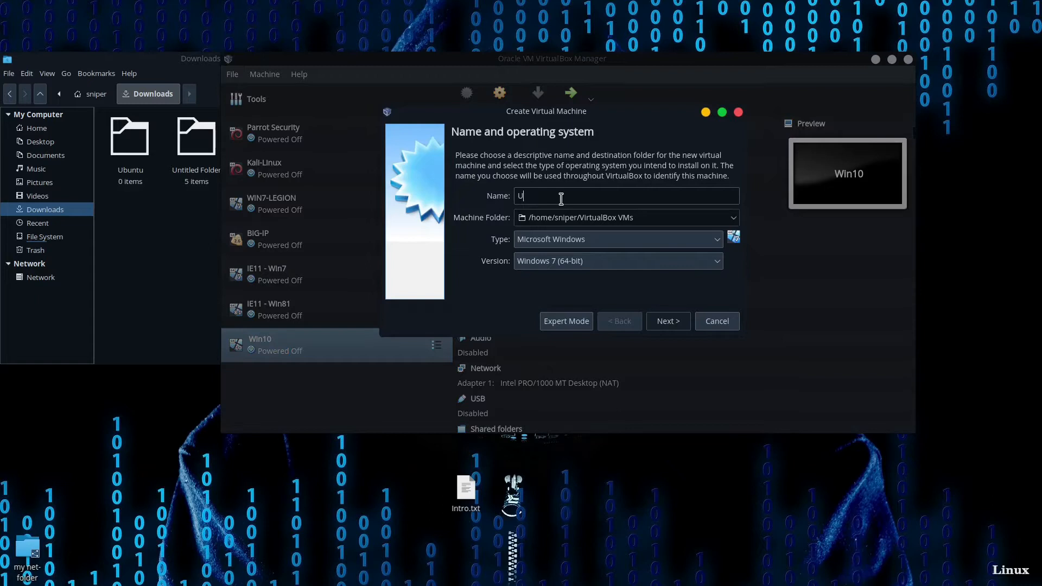
text(buntu 20.04)
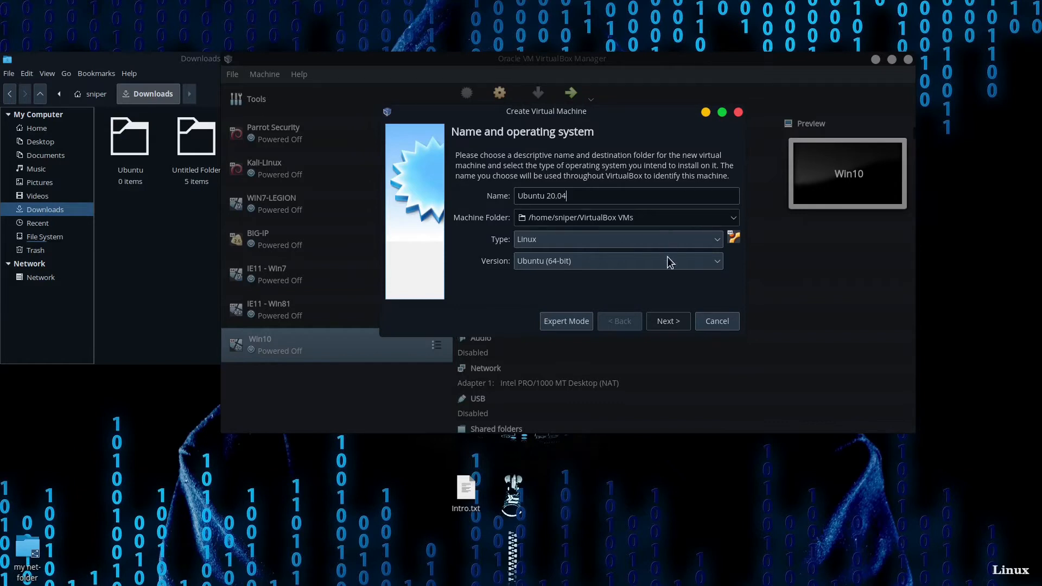
click(668, 326)
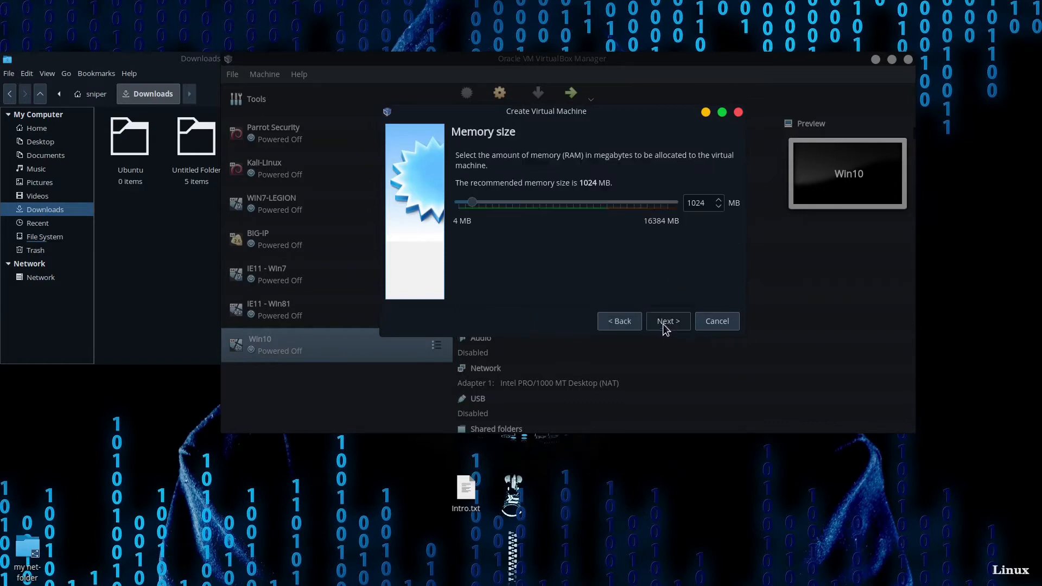
drag(472, 204, 500, 207)
click(664, 322)
- Opt for an existing virtual hard disk and add Ubuntu 20.04 (64bit).vdi from the Ubuntu folder in Downloads
click(543, 272)
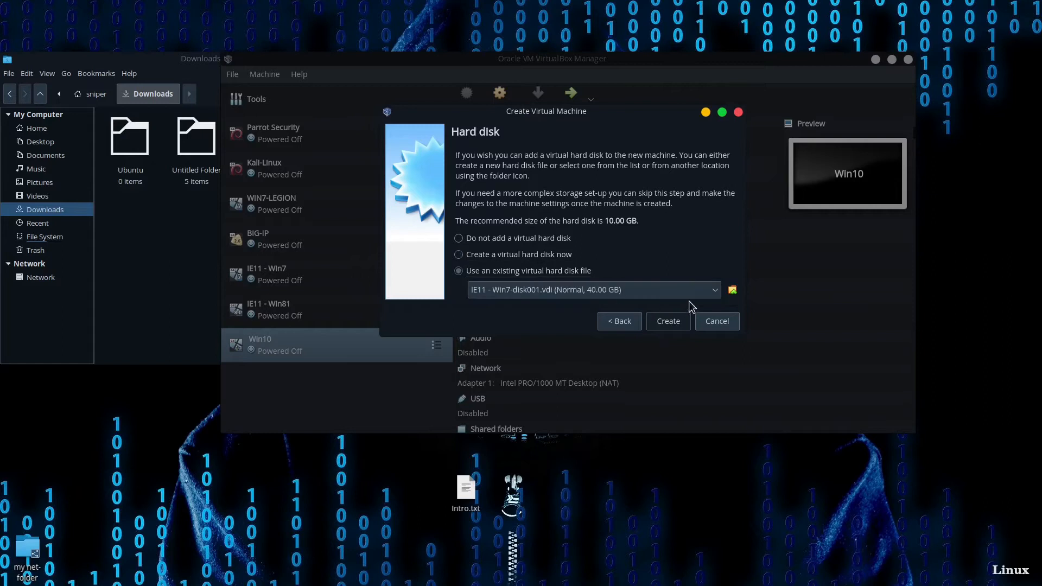
click(716, 293)
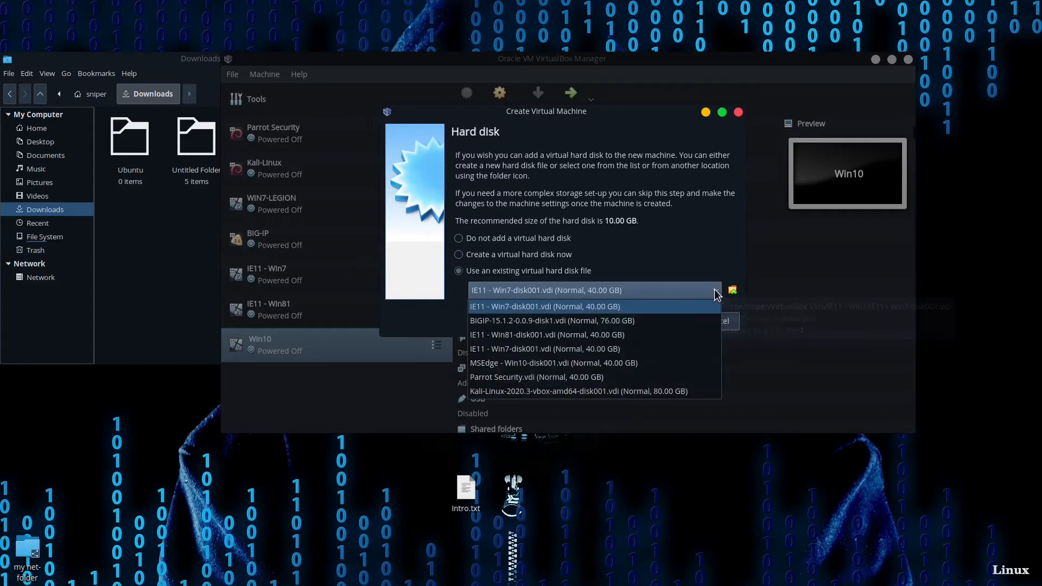
click(736, 293)
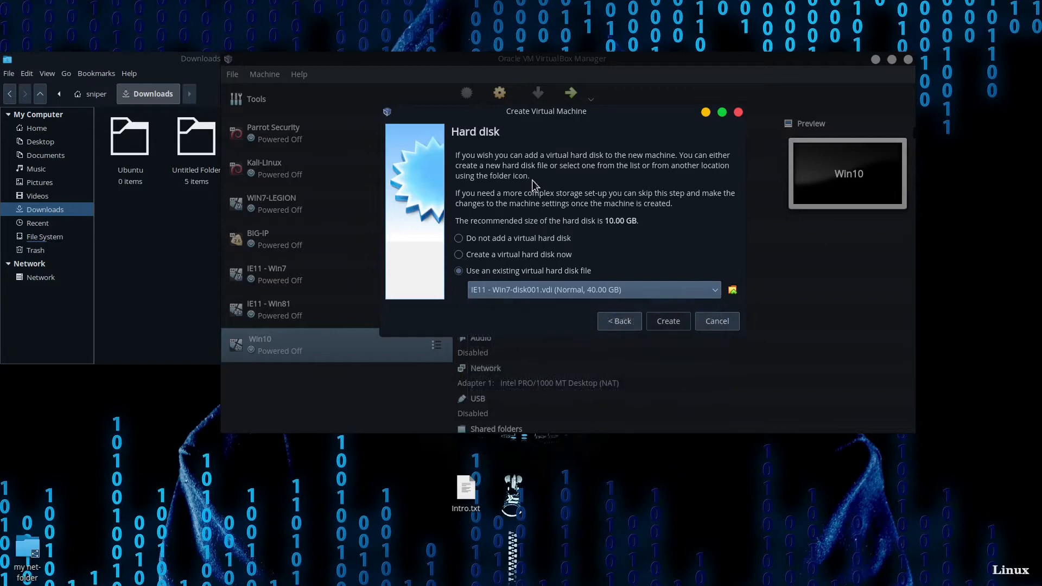
click(733, 290)
click(404, 151)
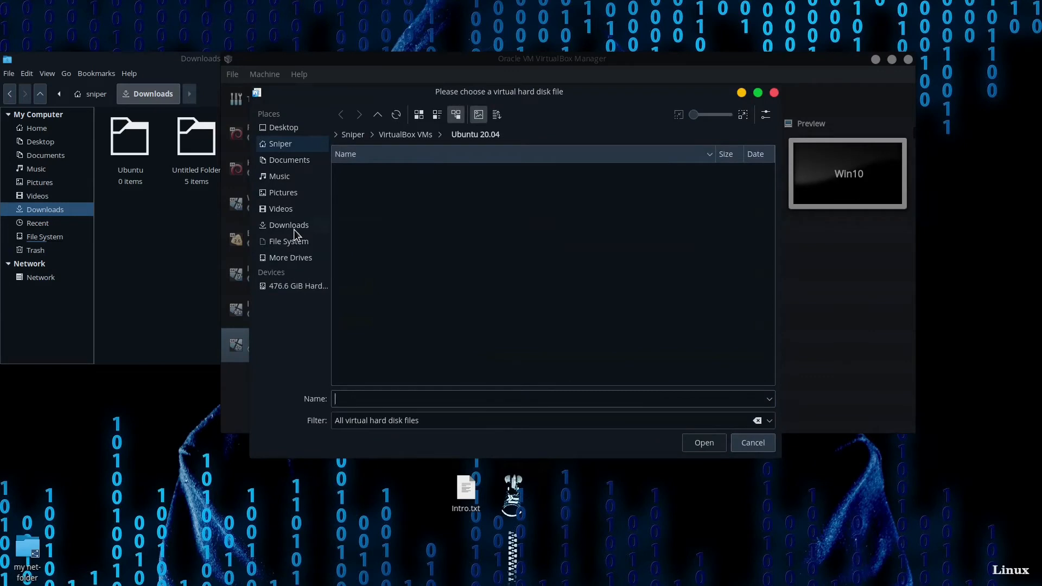
click(294, 227)
click(380, 172)
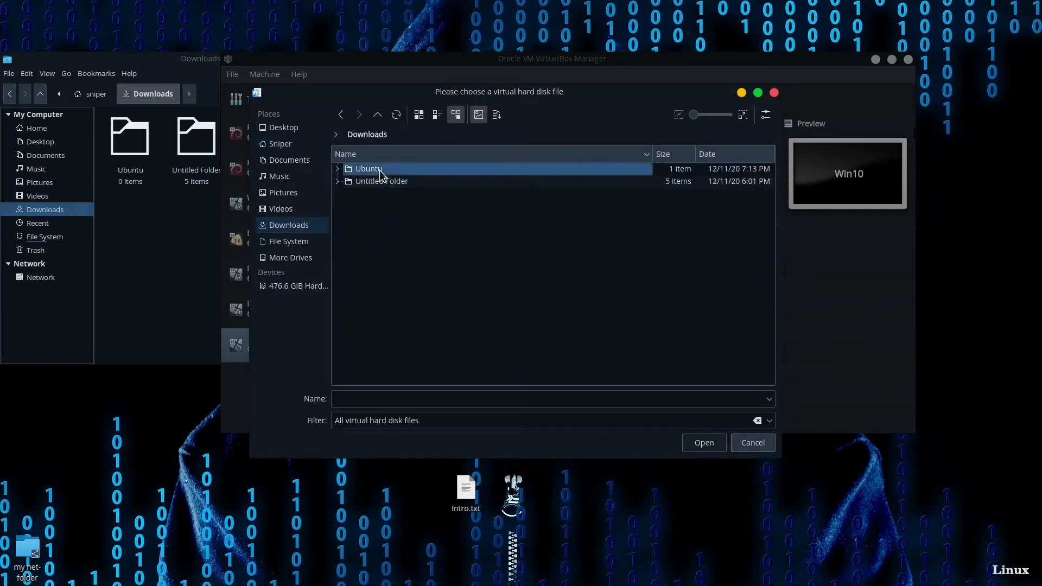
double_click(380, 170)
double_click(380, 170)
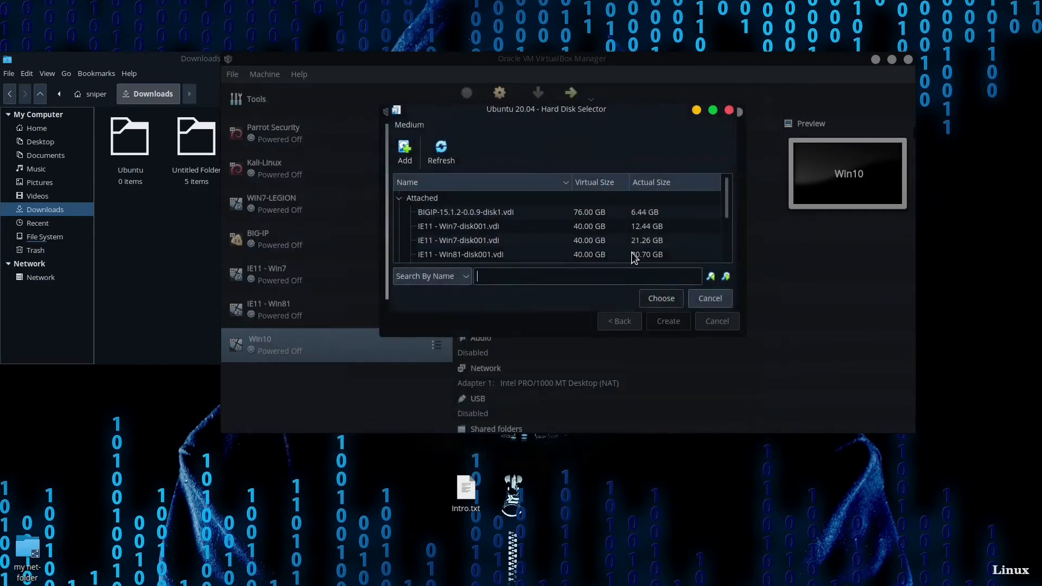
- Choose Ubuntu 20.04 (64bit).vdi as the hard disk and create the virtual machine
click(569, 255)
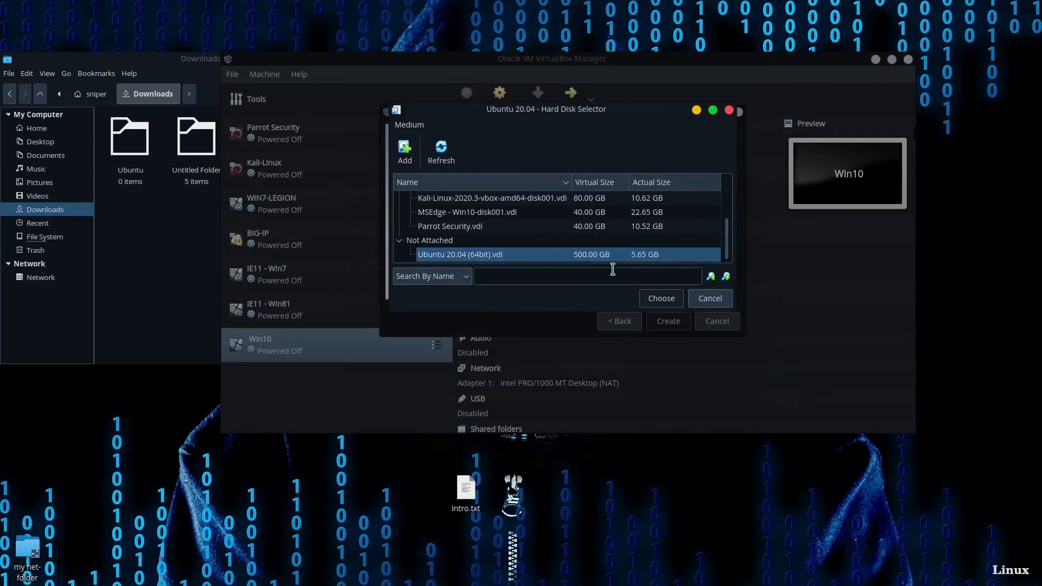
click(661, 299)
click(667, 321)
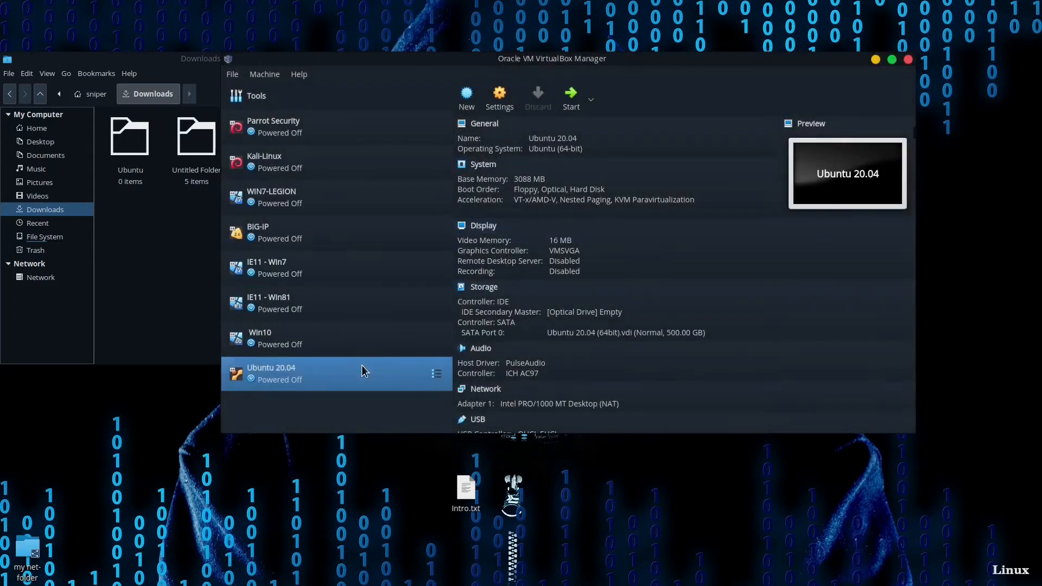
- Enable PAE/NX in the processor settings of the Ubuntu 20.04 virtual machine
right_click(342, 380)
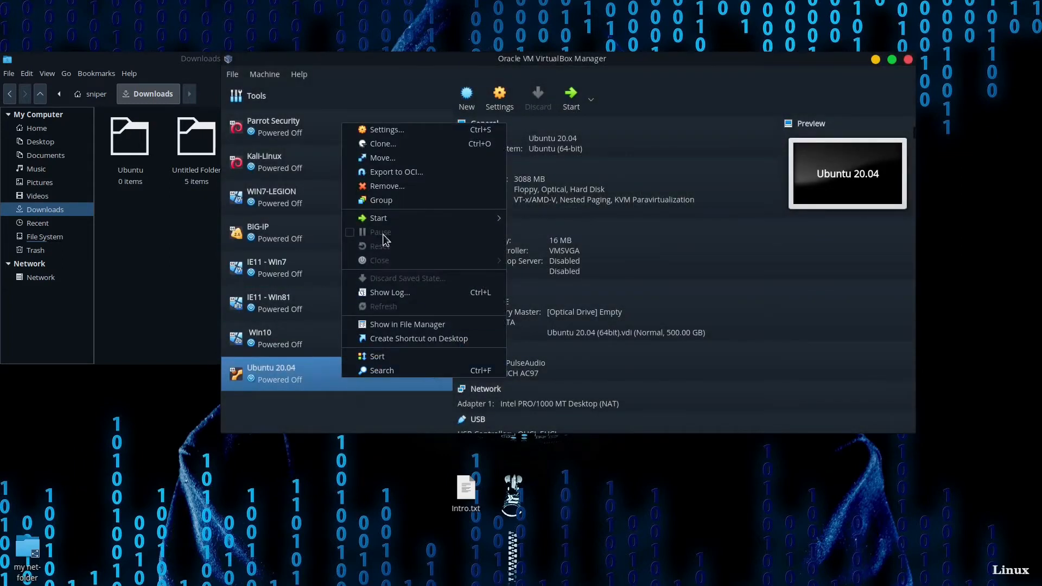
click(422, 130)
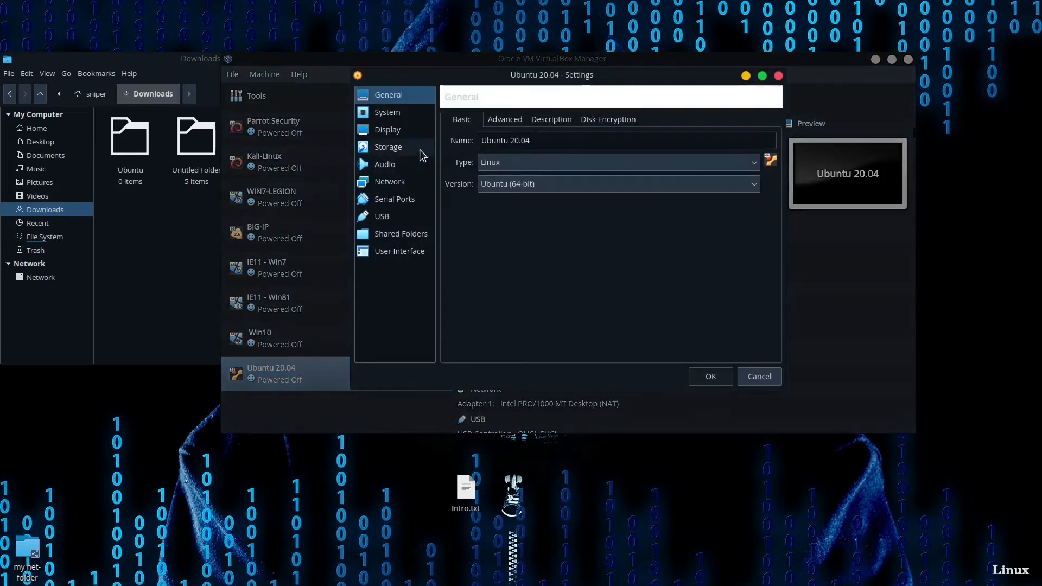
click(401, 113)
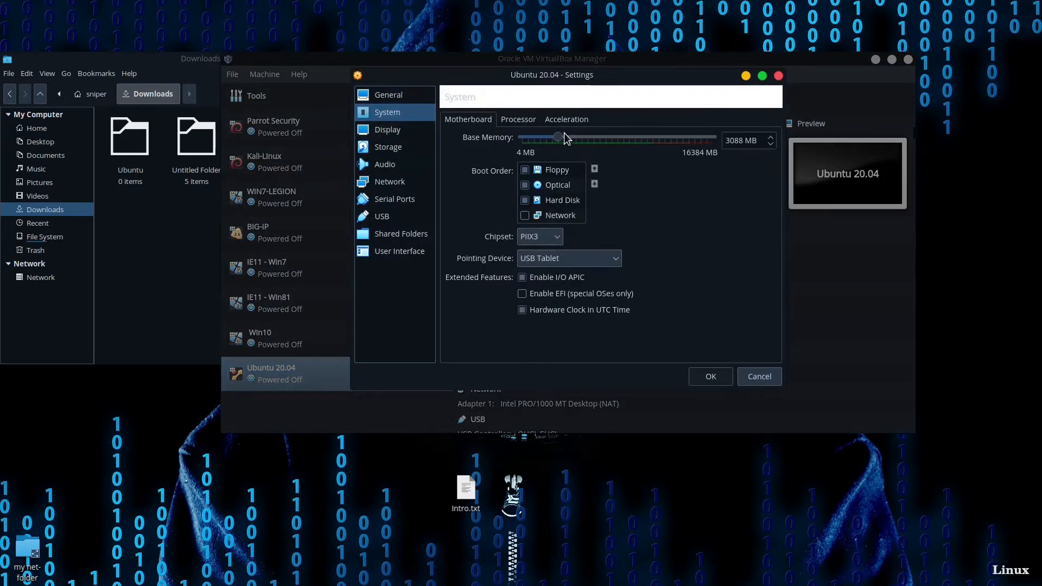
click(516, 121)
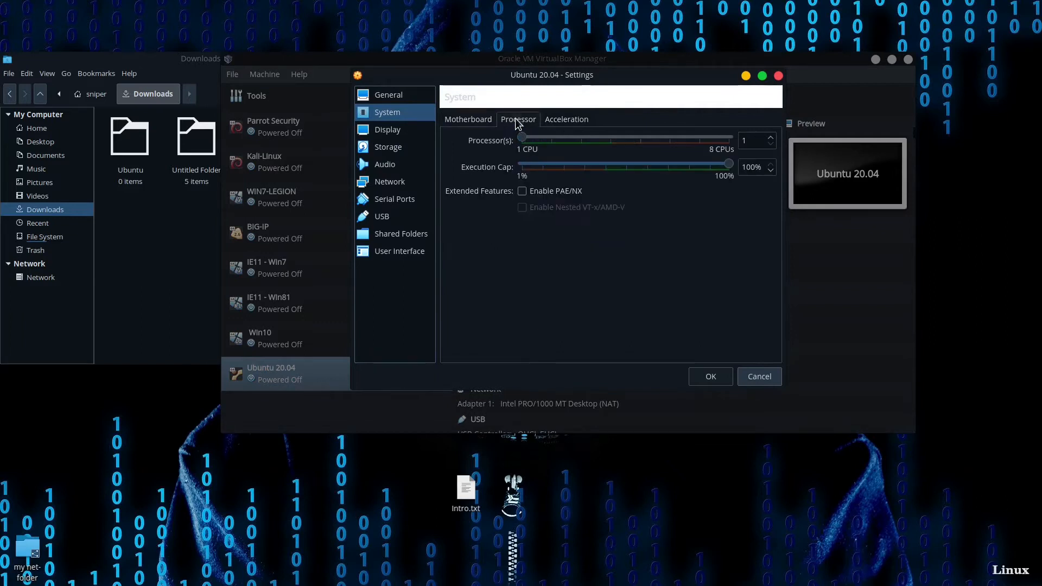
click(522, 191)
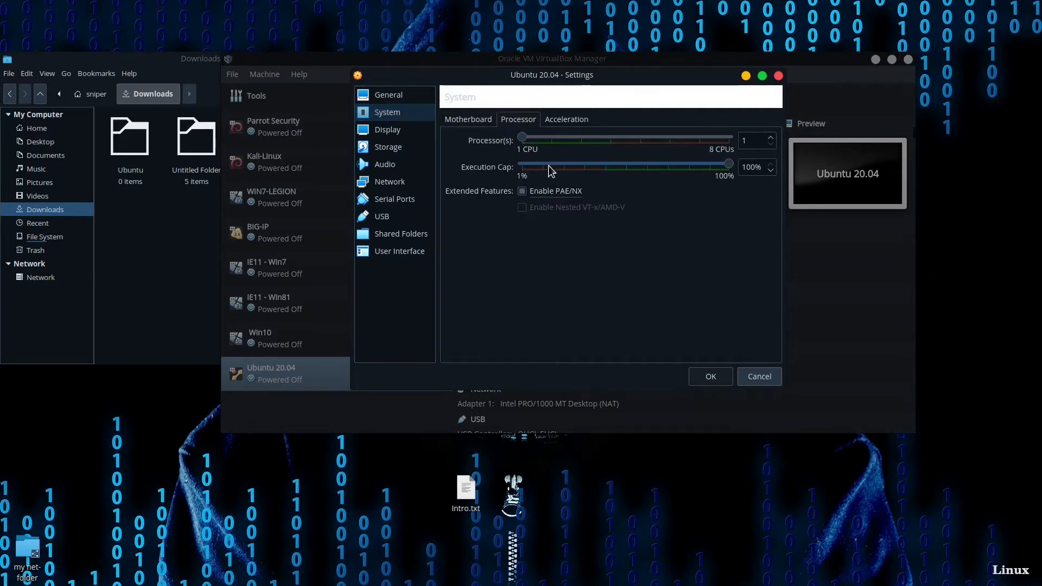
- Review the Ubuntu 20.04 machine's acceleration, display, storage, audio, network, serial port, USB and shared folder settings
click(567, 120)
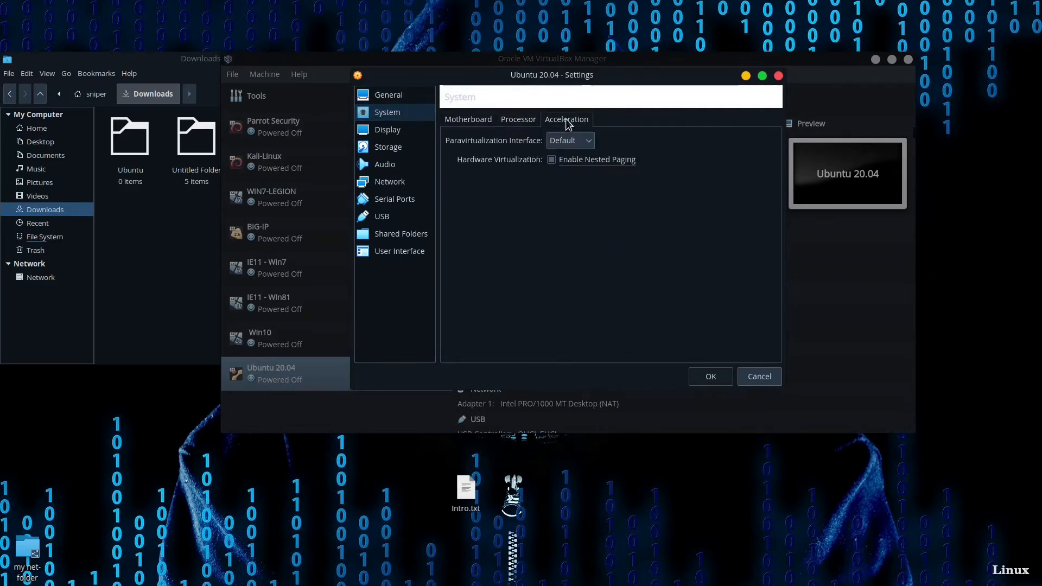
click(400, 130)
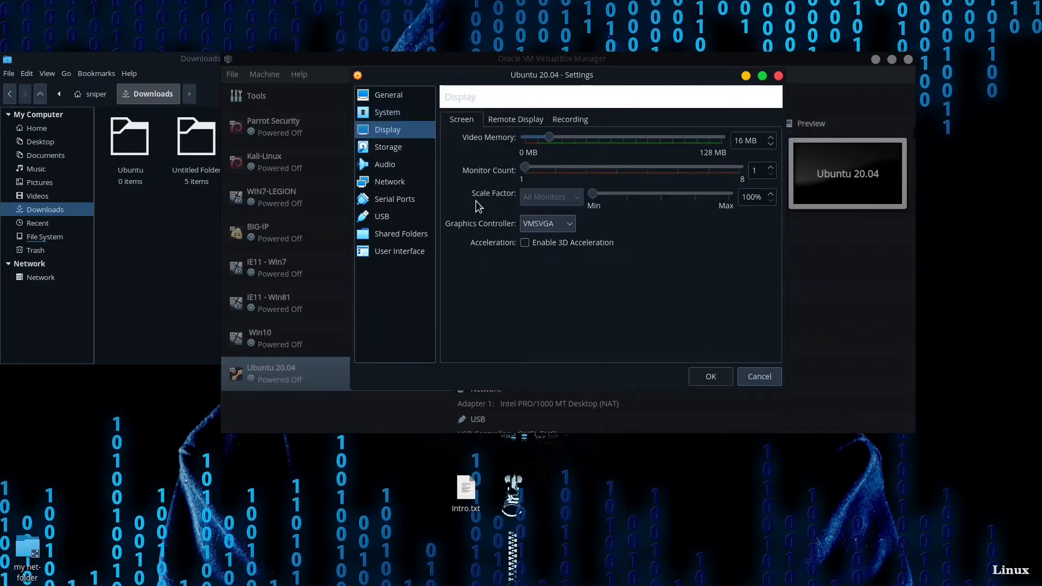
click(400, 150)
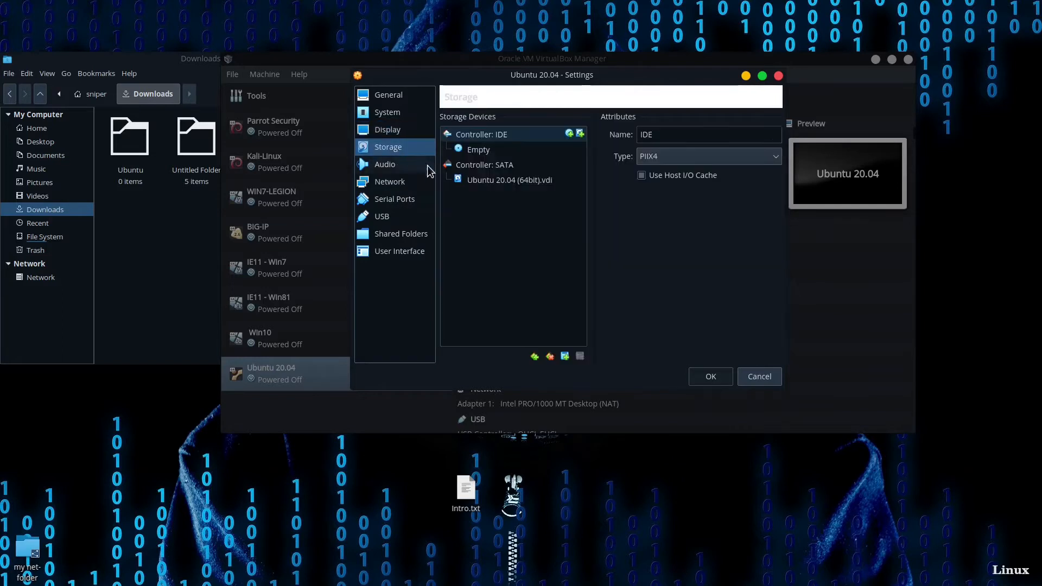
click(407, 167)
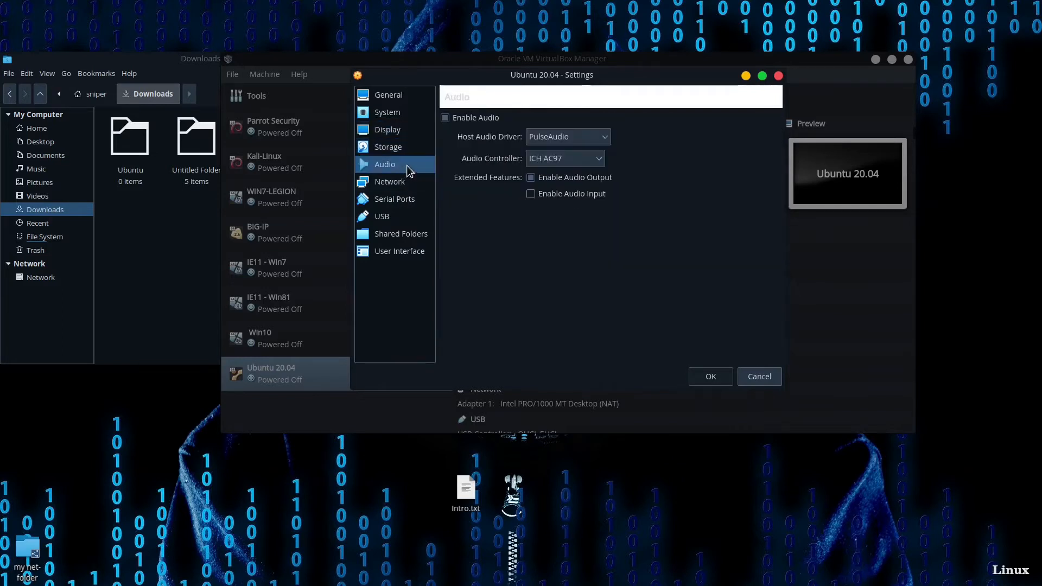
click(393, 184)
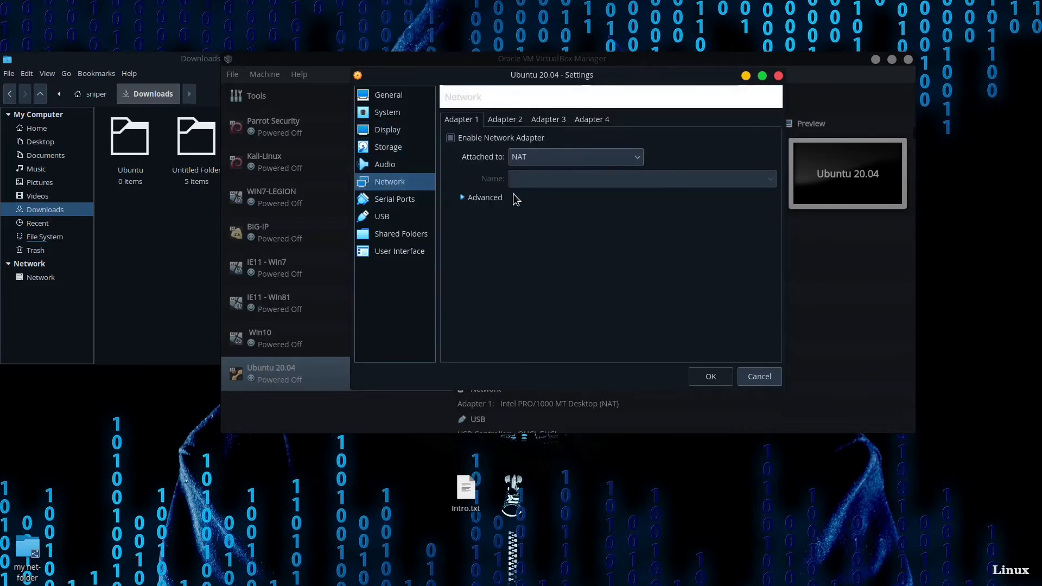
click(397, 204)
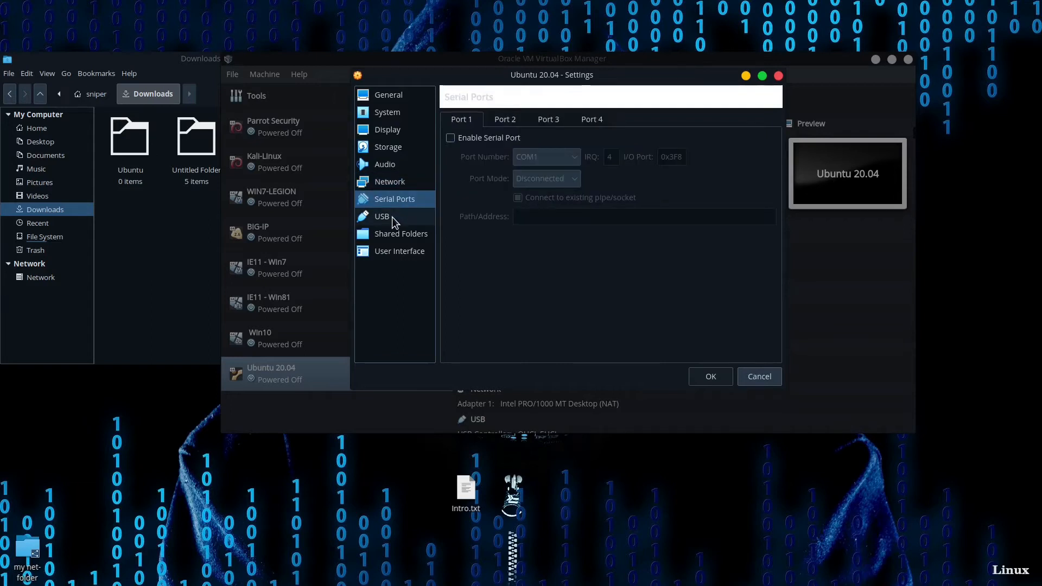
click(394, 218)
click(413, 234)
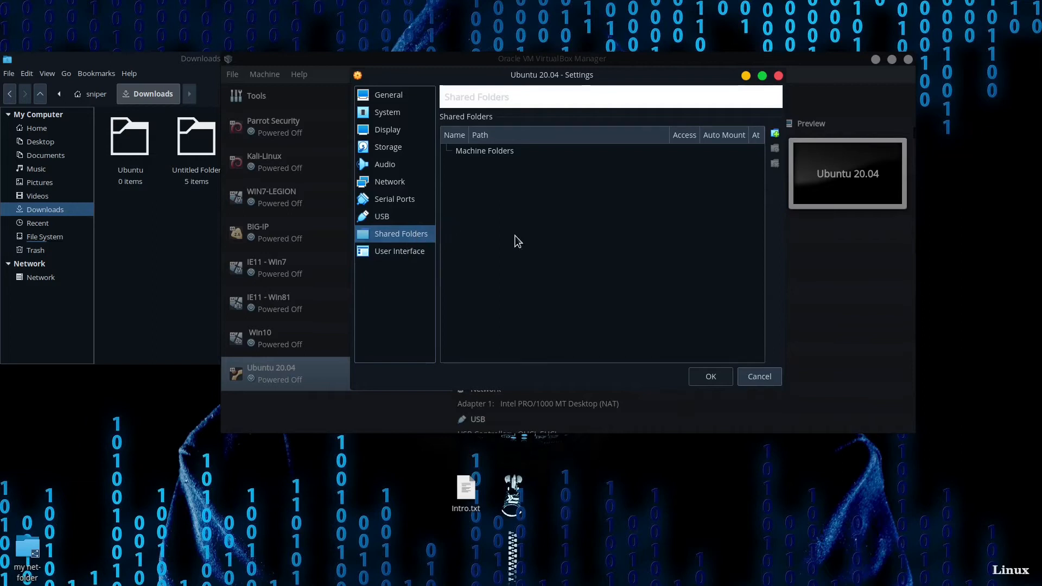
click(405, 114)
- Set the machine's Shared Clipboard and Drag'n'Drop to Bidirectional and save the settings
click(394, 97)
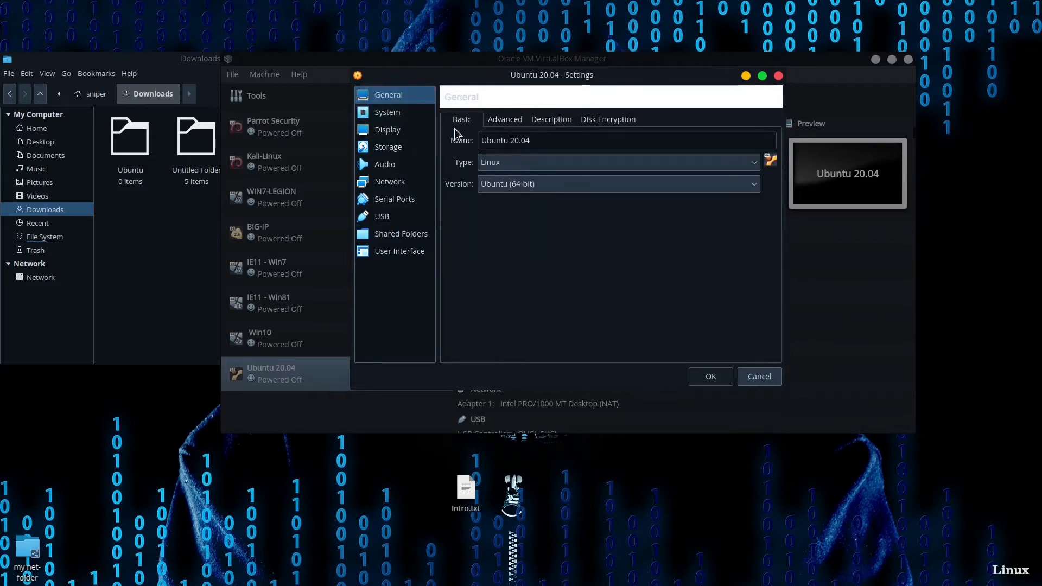
click(519, 124)
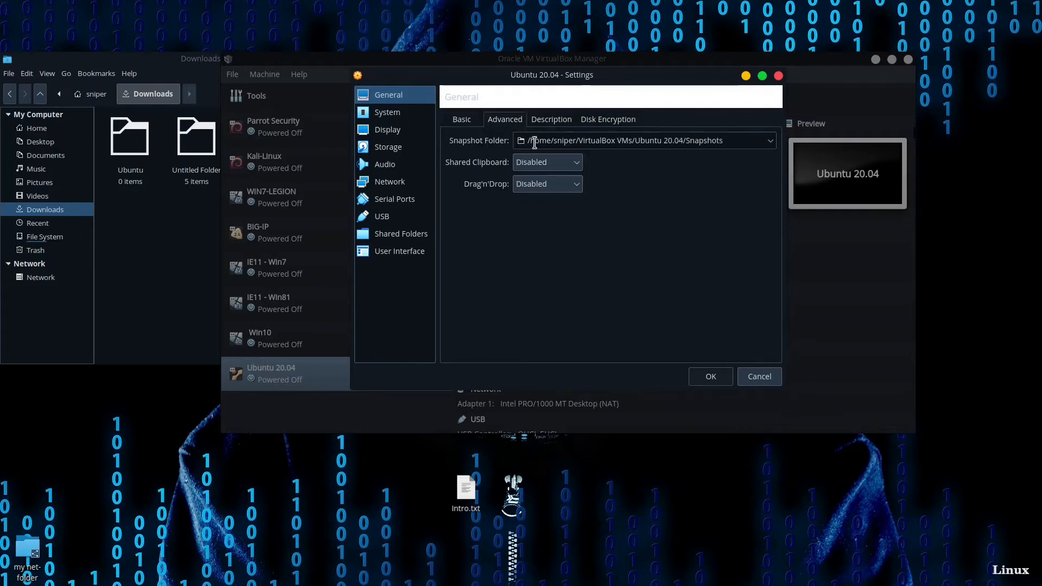
click(549, 163)
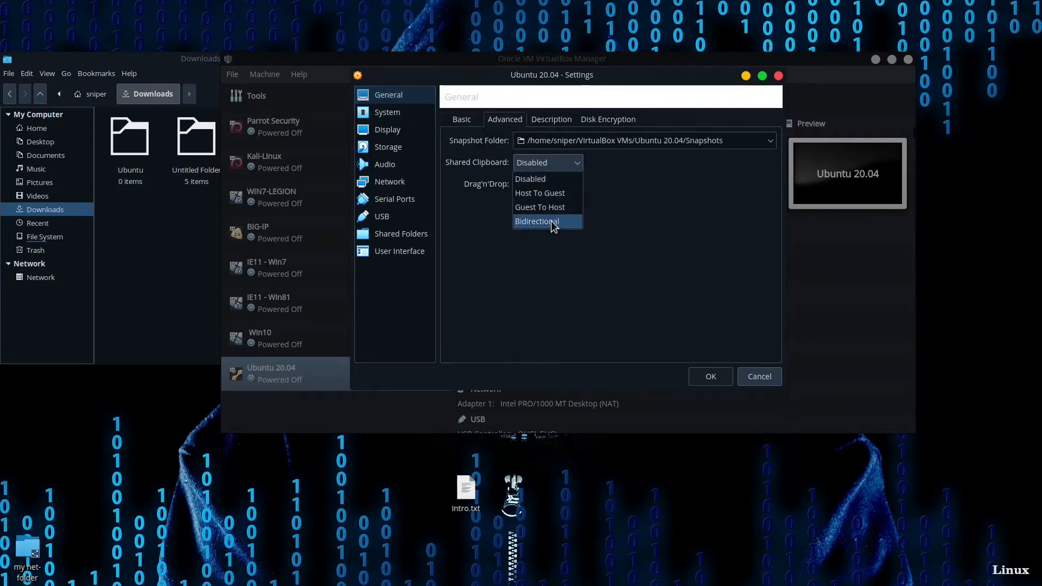
click(551, 221)
click(545, 186)
click(555, 243)
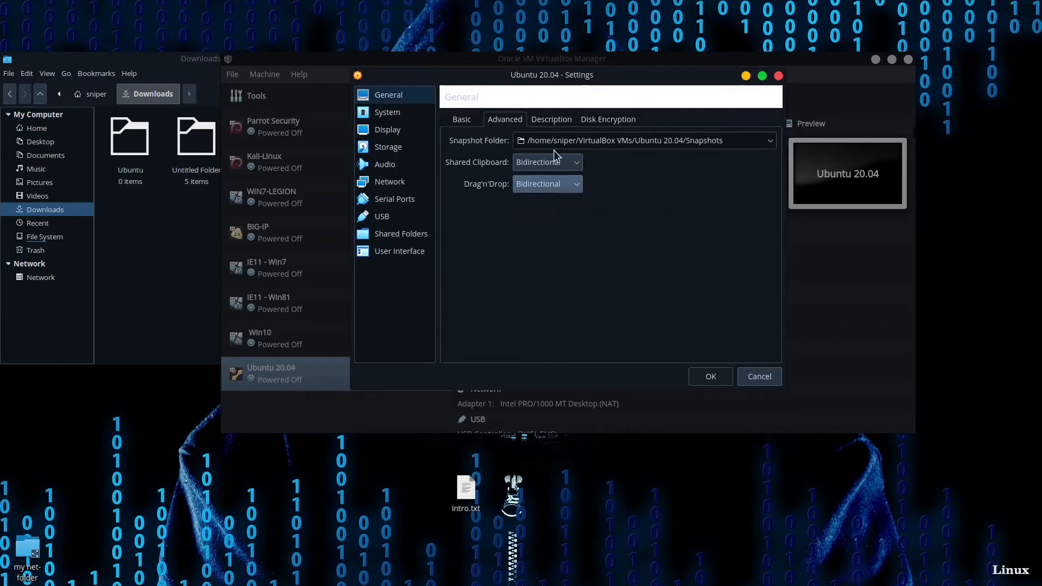
click(565, 128)
click(608, 121)
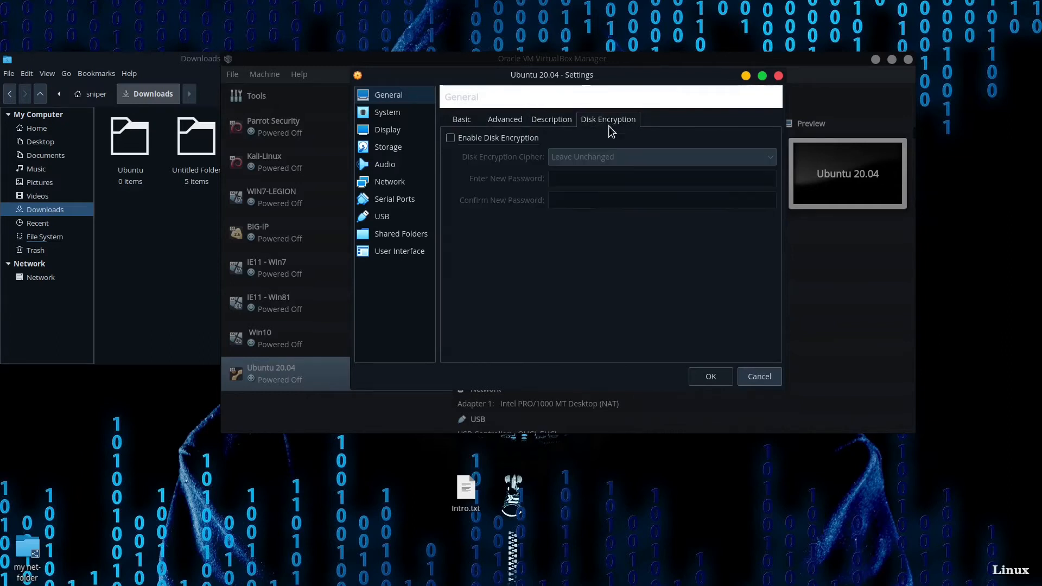
click(711, 377)
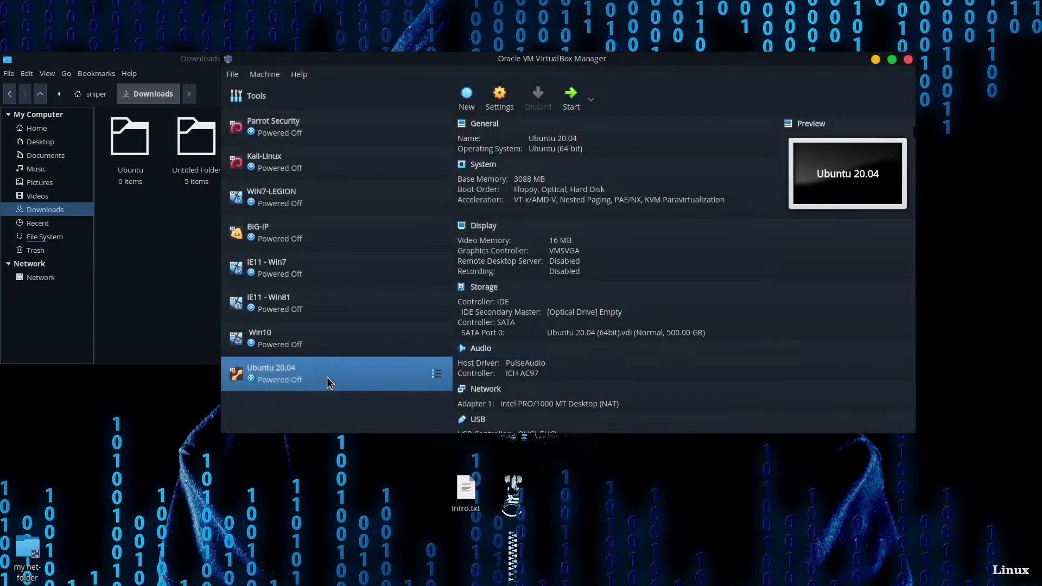
- Start the Ubuntu 20.04 virtual machine, dismiss the keyboard and mouse notices, and maximize its window
click(571, 98)
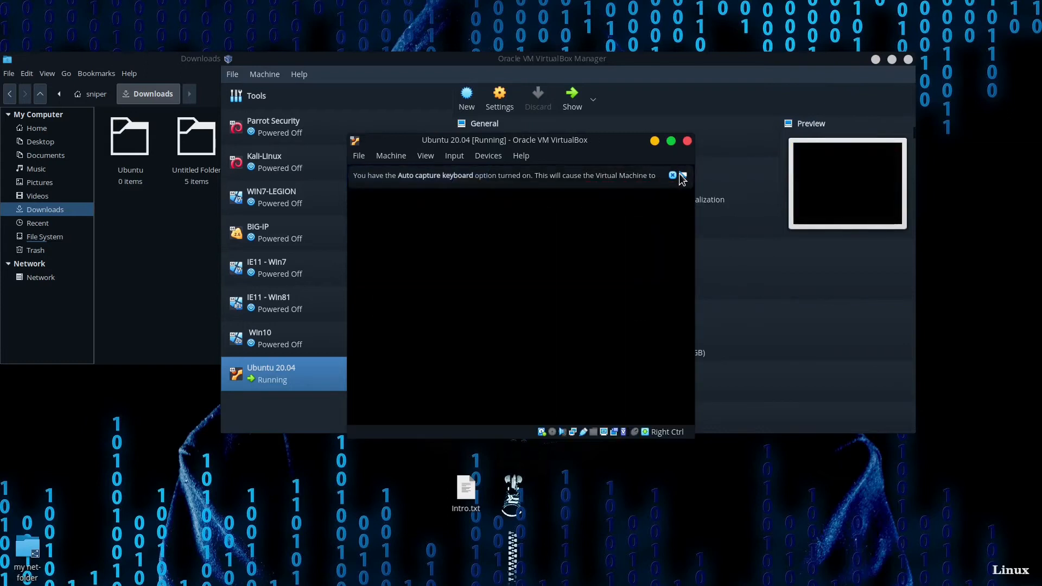
click(717, 175)
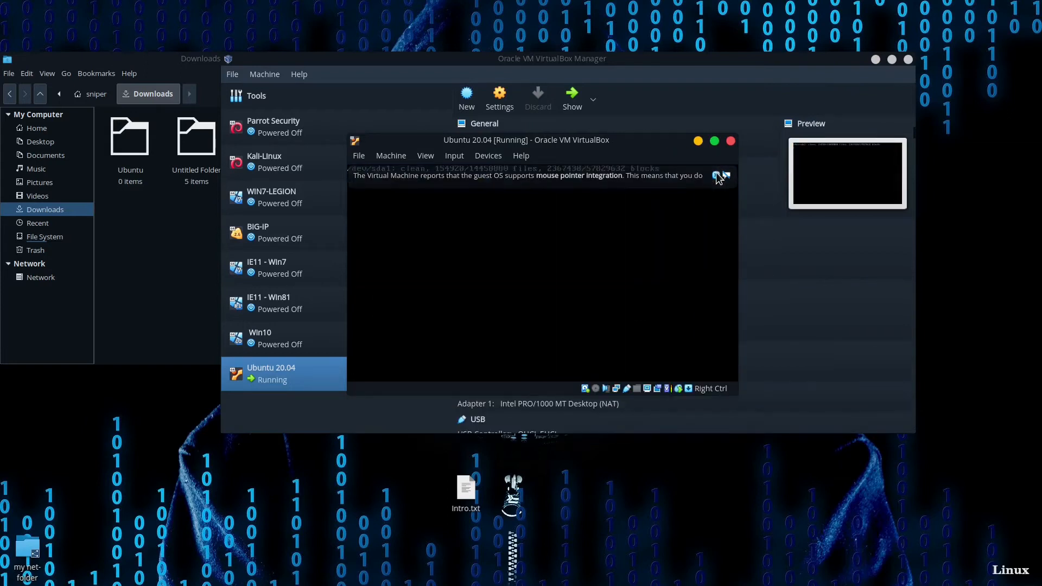
click(716, 175)
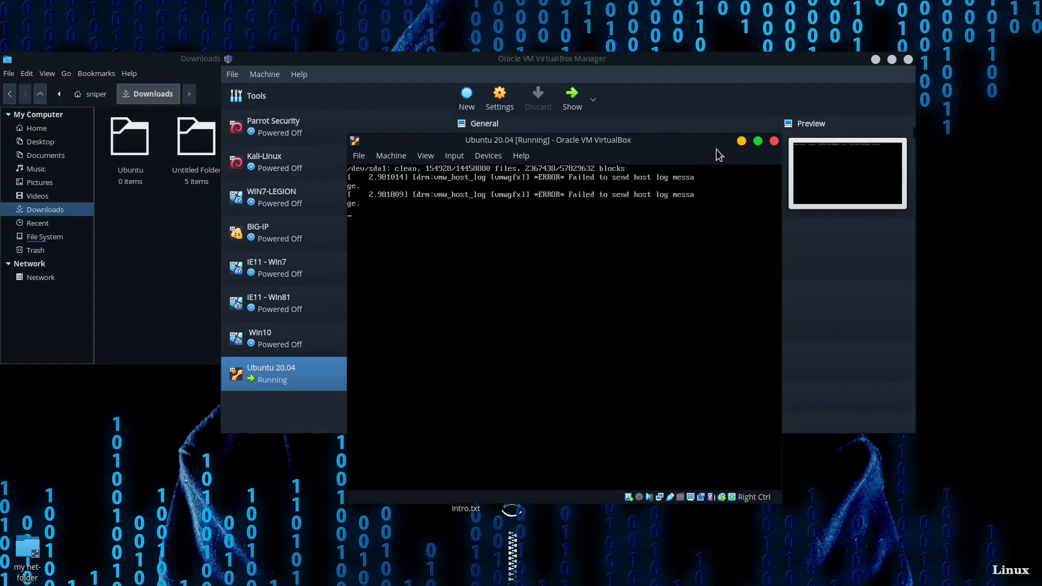
click(754, 142)
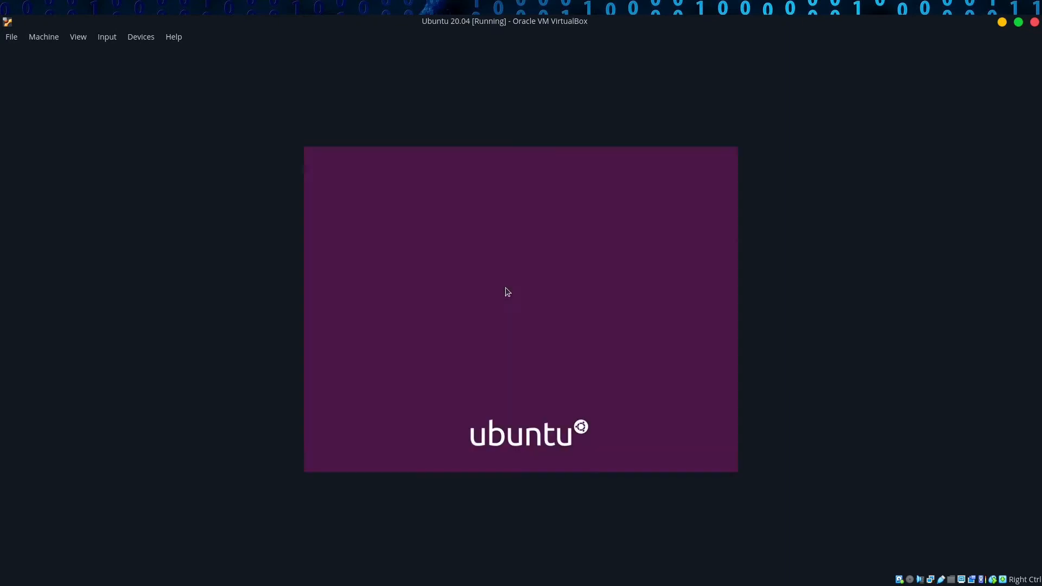
- Log in to Ubuntu as osboxes.org with the account password
click(500, 310)
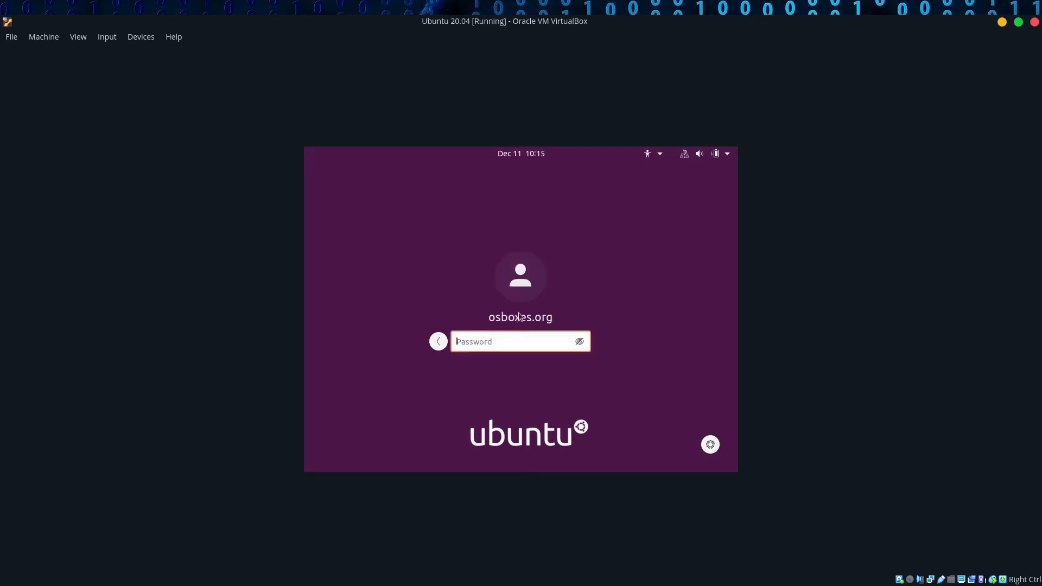
text(o)
key(Return)
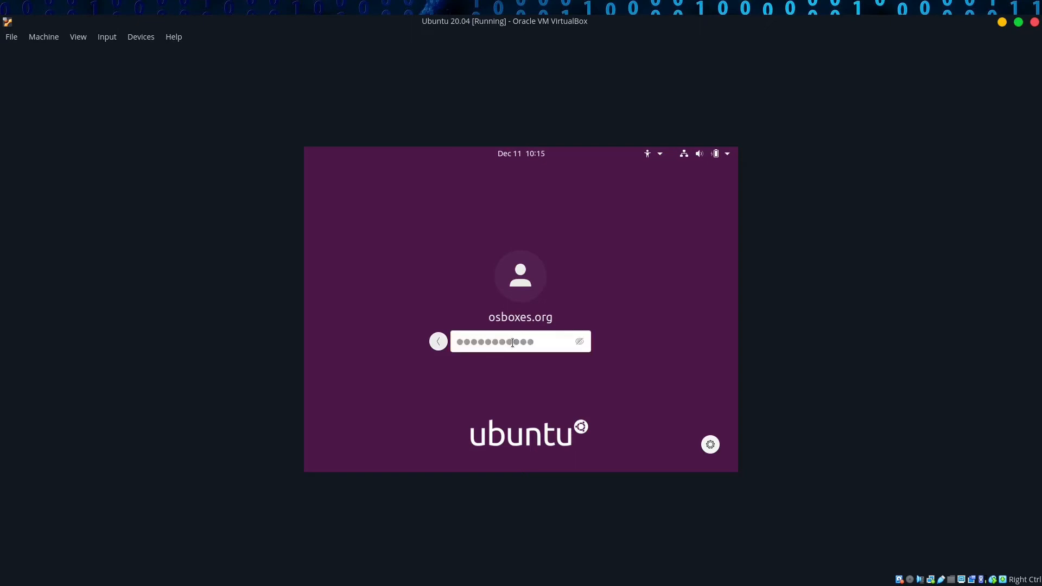
- Turn Auto-resize Guest Display off and back on so the guest desktop fills the window
click(76, 38)
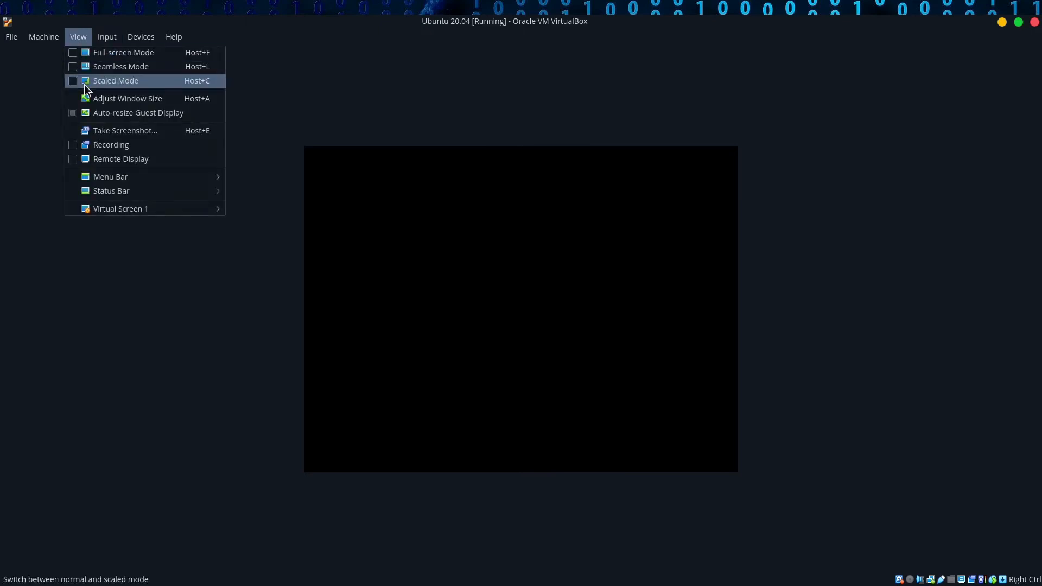
click(83, 111)
click(84, 36)
click(69, 115)
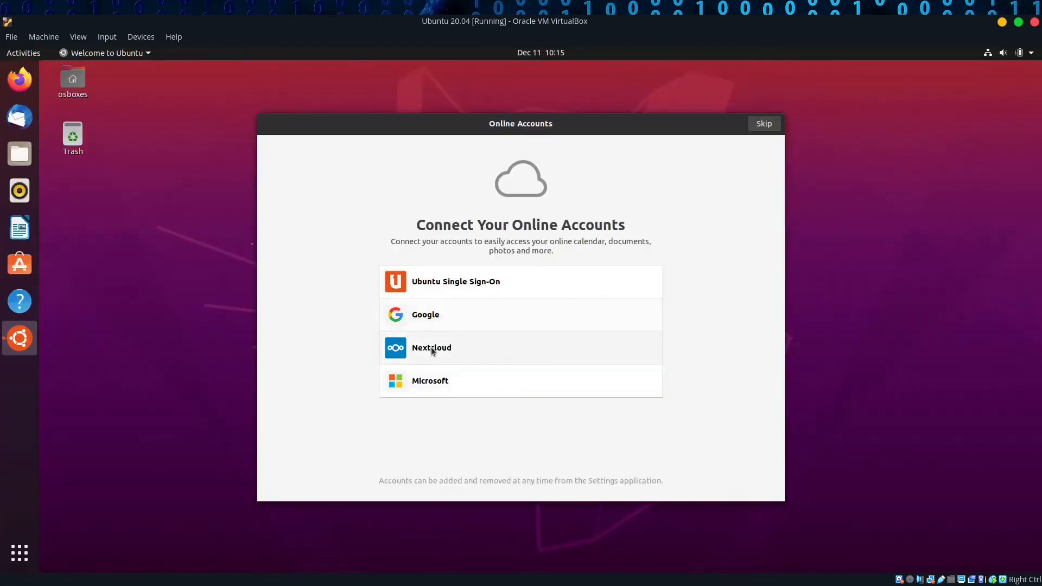
- Skip connecting online accounts and finish the Welcome to Ubuntu setup with location services left off
click(775, 126)
click(774, 126)
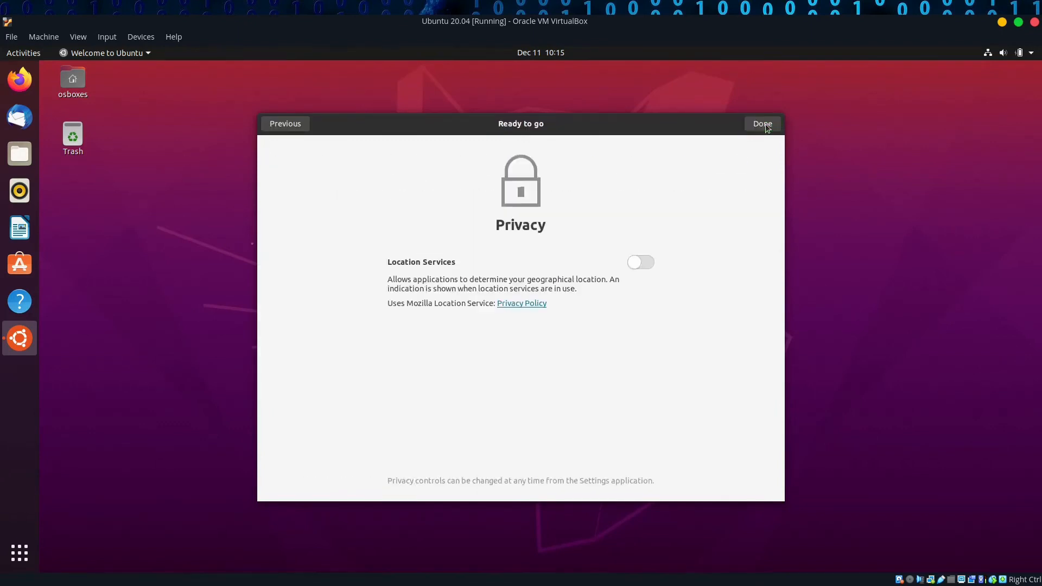
click(764, 124)
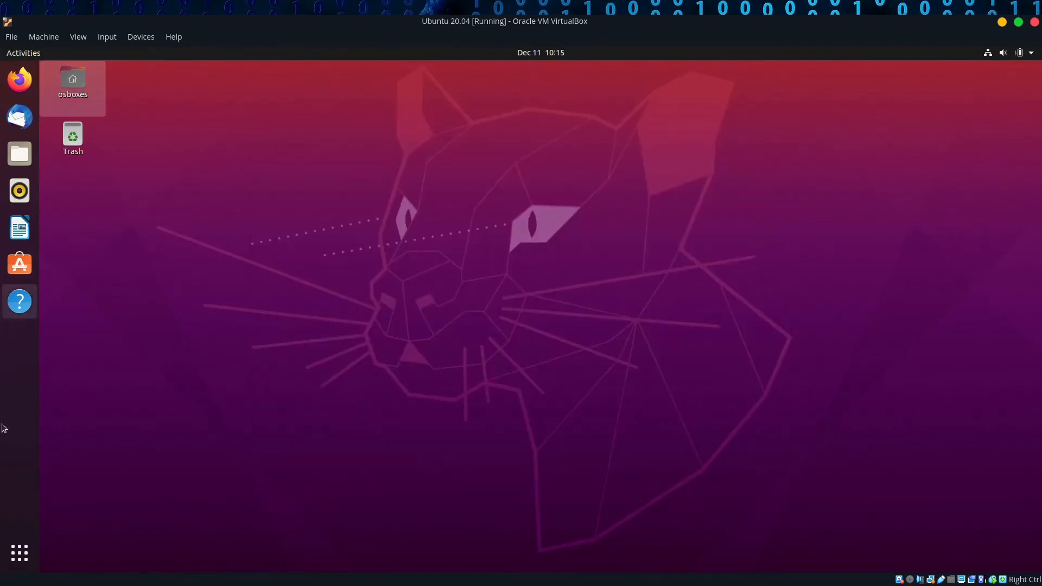
- Search the guest's applications for the terminal and open it
click(34, 545)
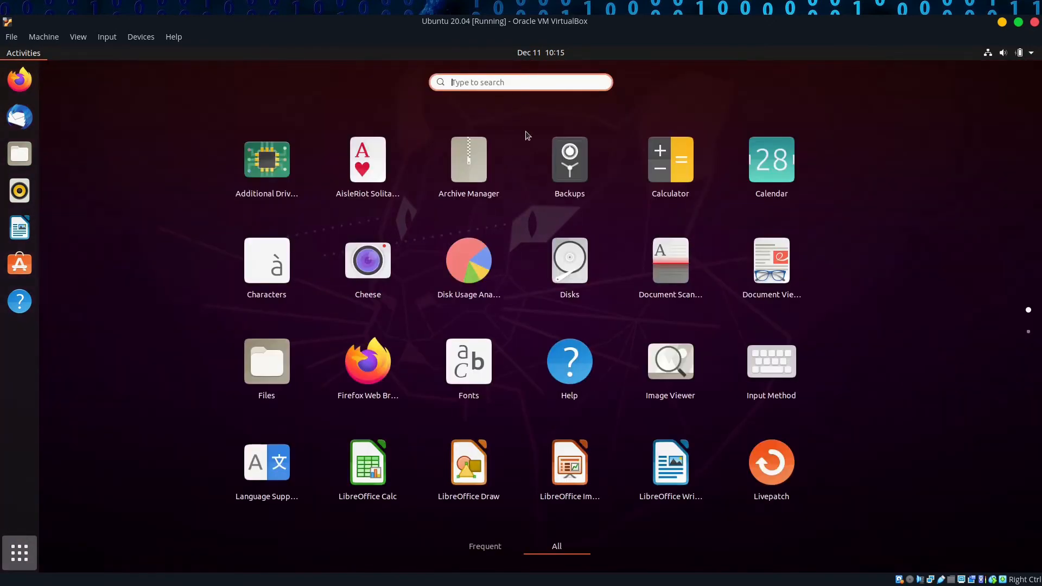
text(terl)
click(525, 132)
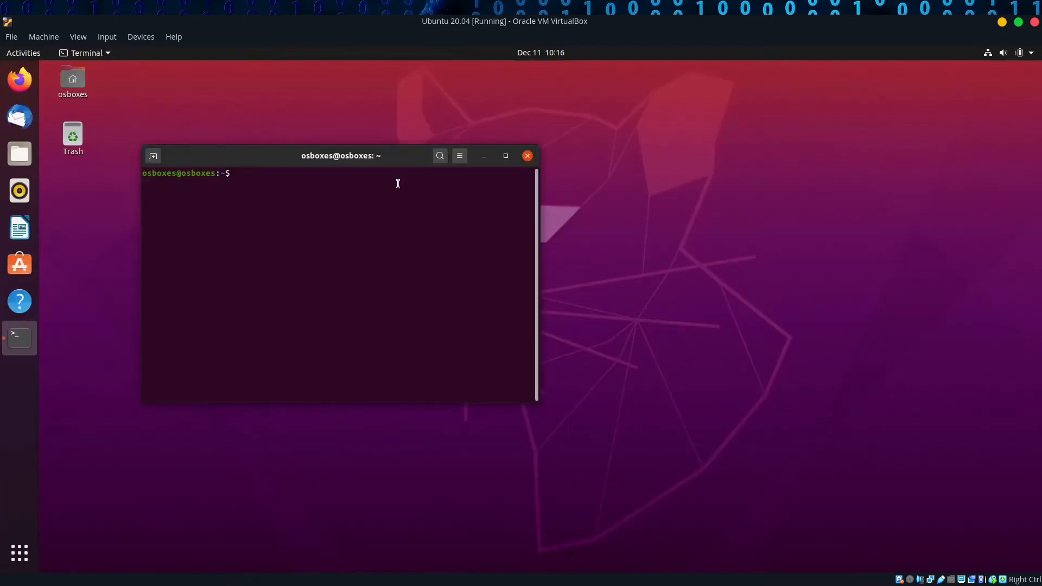
- Open a root shell with sudo -i, entering the account password
text(sud)
key(BackSpace)
text(do -i)
key(Return)
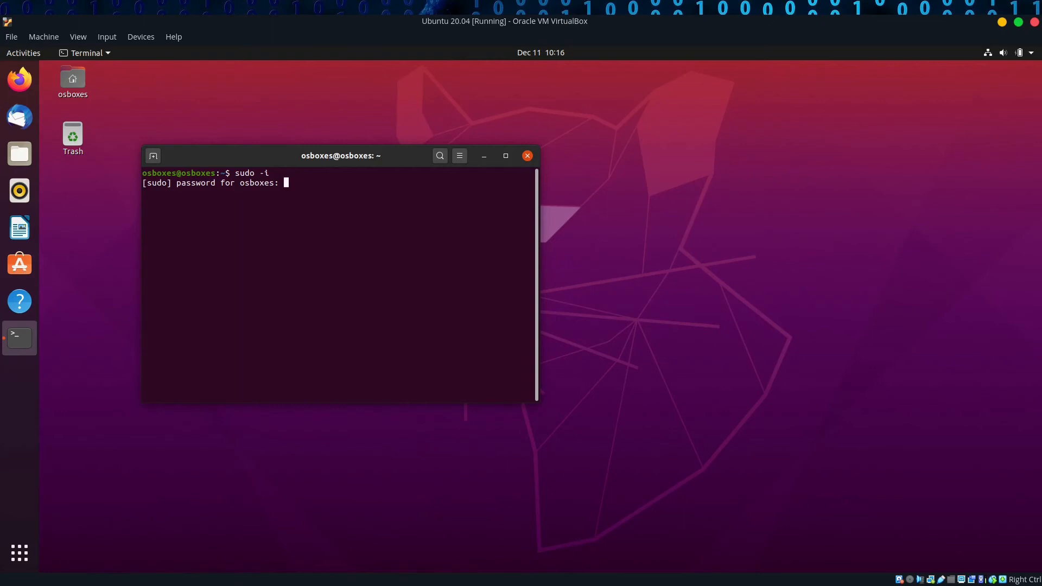
key(Return)
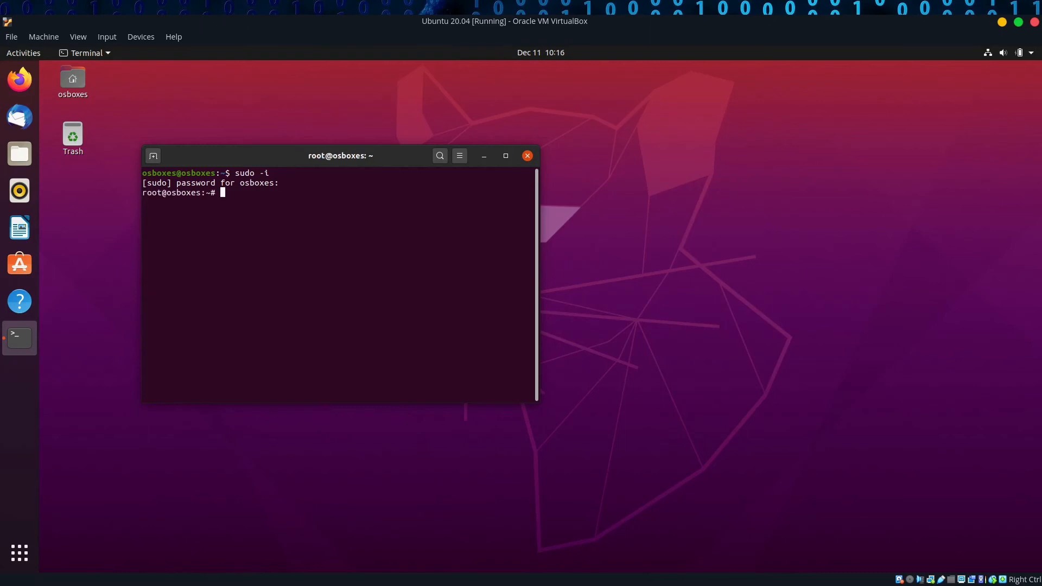
- Create a user named test with adduser, entering and repeating its new password and accepting the default user information
text(adduser test)
key(Return)
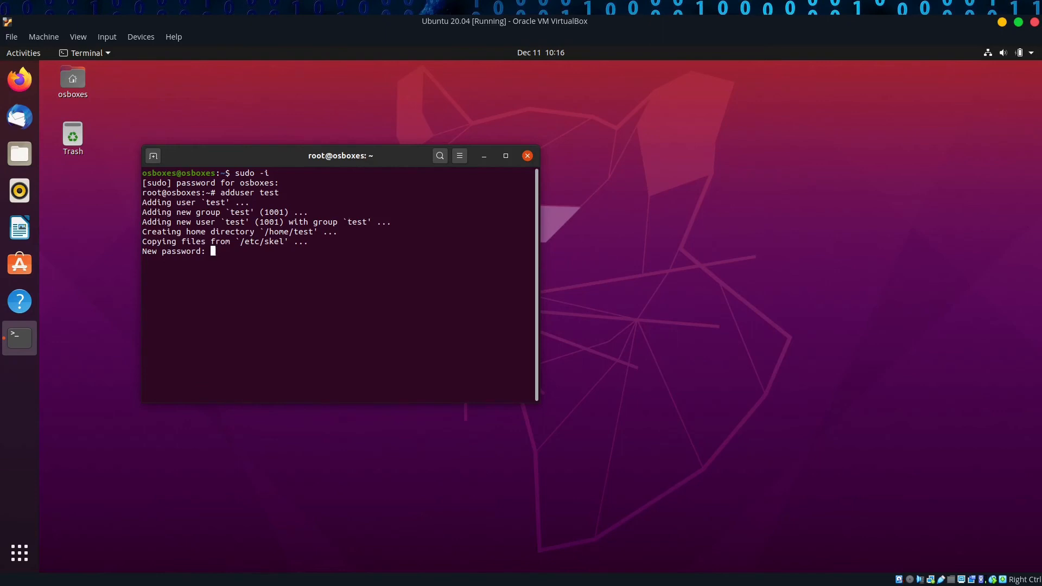
key(Return)
key(Return)
key(Return)
key(Return)
key(Return)
key(Return)
key(Return)
key(Return)
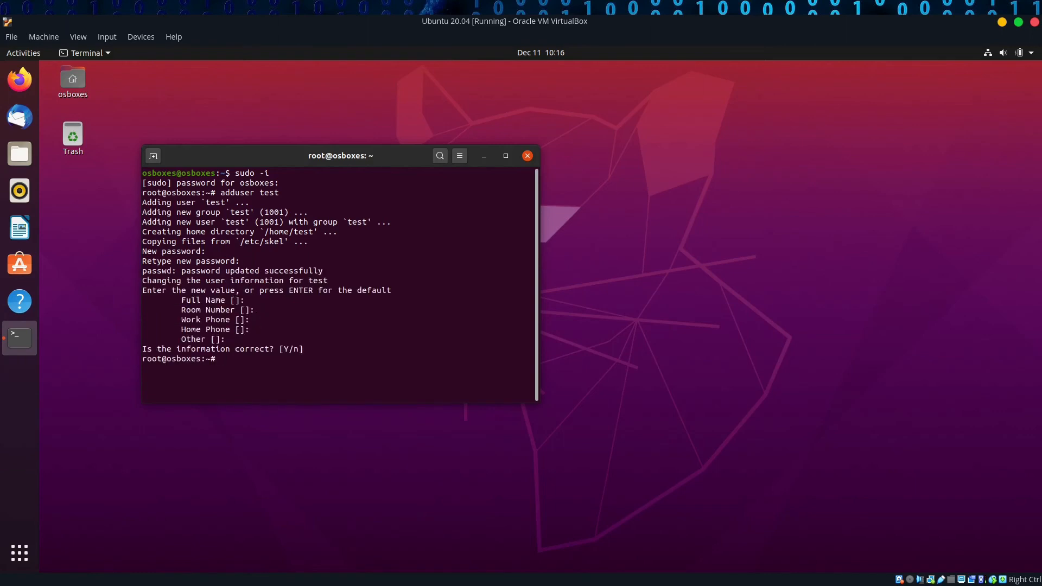
- Restart the guest with the reboot command and dismiss the mouse pointer integration notice
text(reboot)
key(Return)
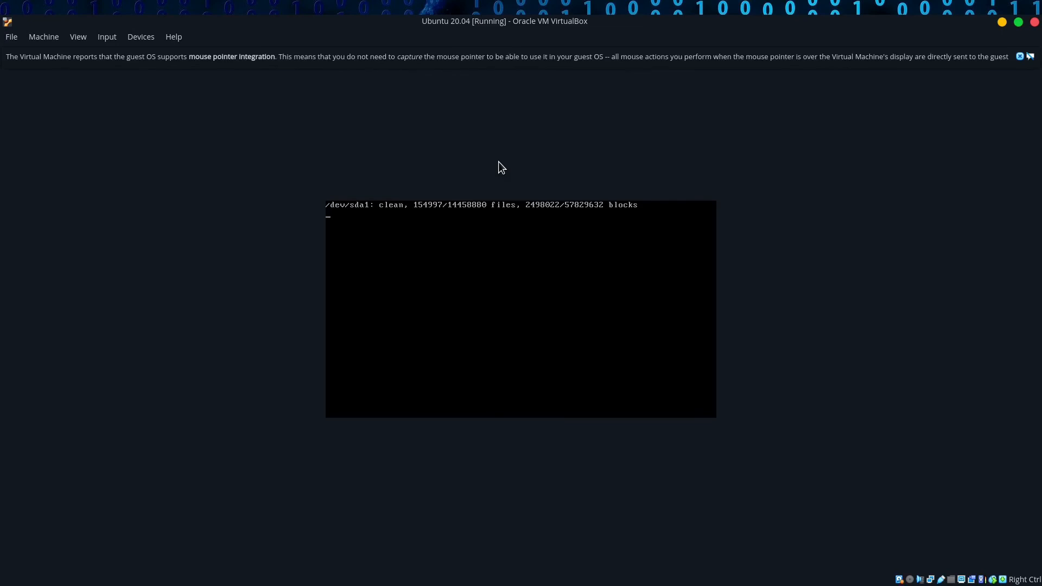
click(1020, 56)
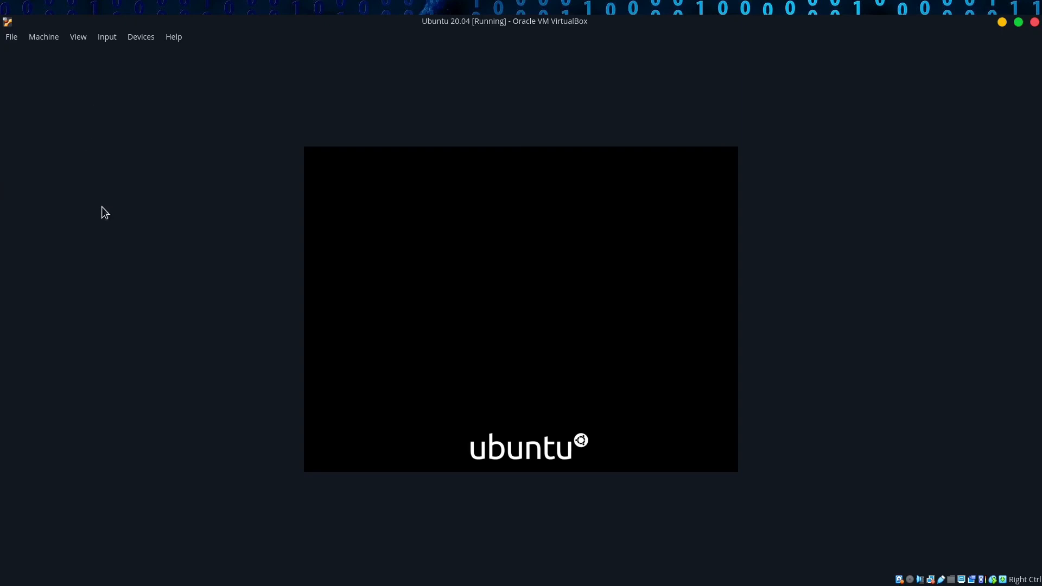
click(79, 39)
click(197, 362)
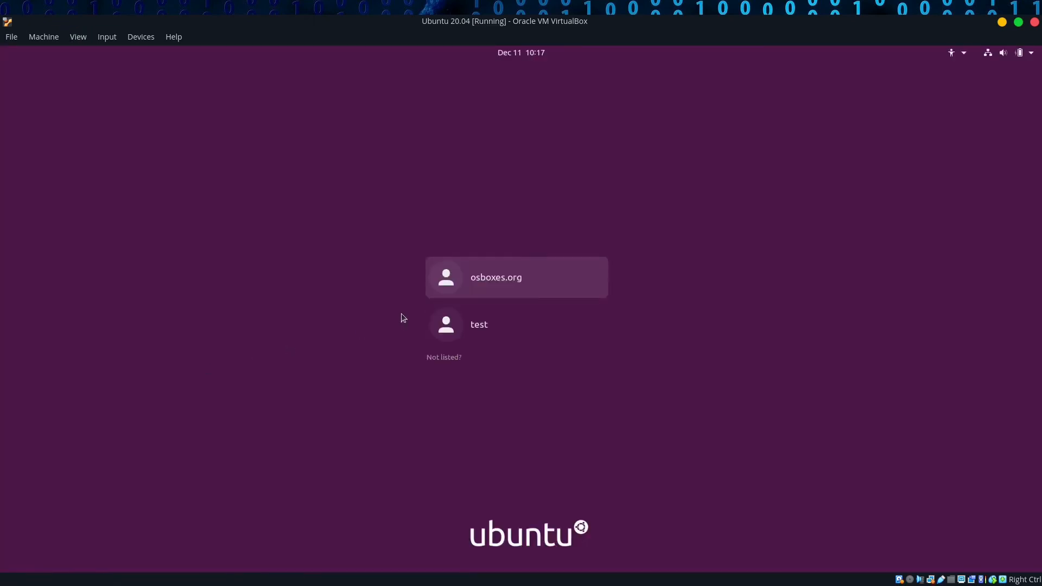
- Log in to Ubuntu as the test user with its password
click(542, 329)
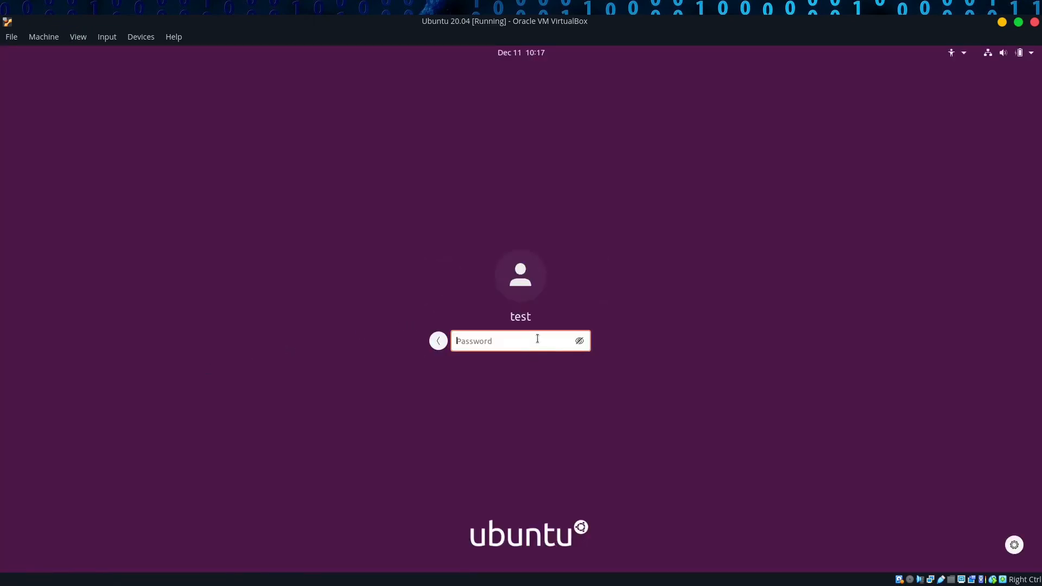
text(*****)
key(Return)
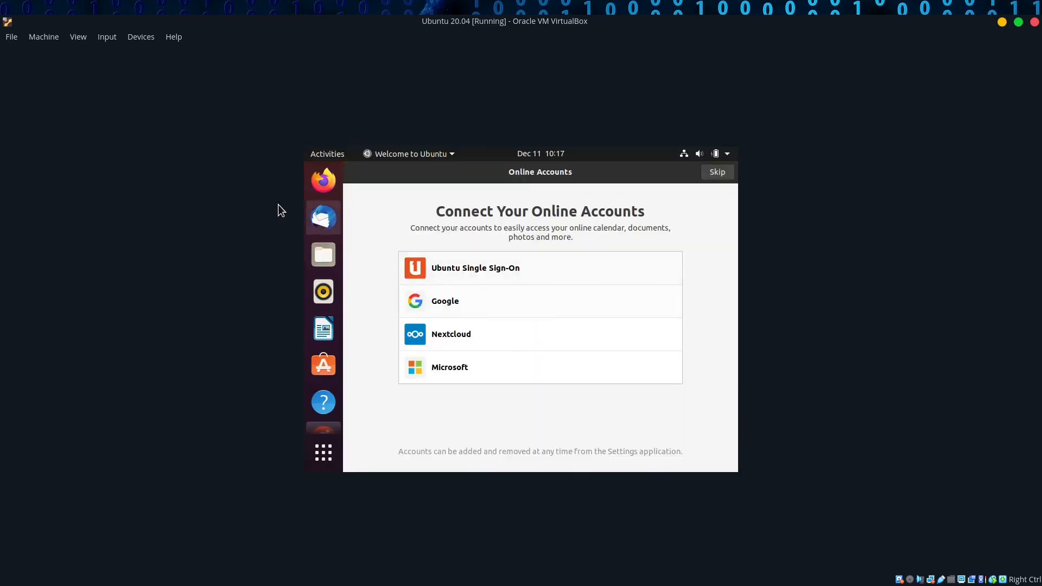
- Skip the online accounts page and toggle Auto-resize Guest Display off and on to fit the test user's desktop
click(717, 173)
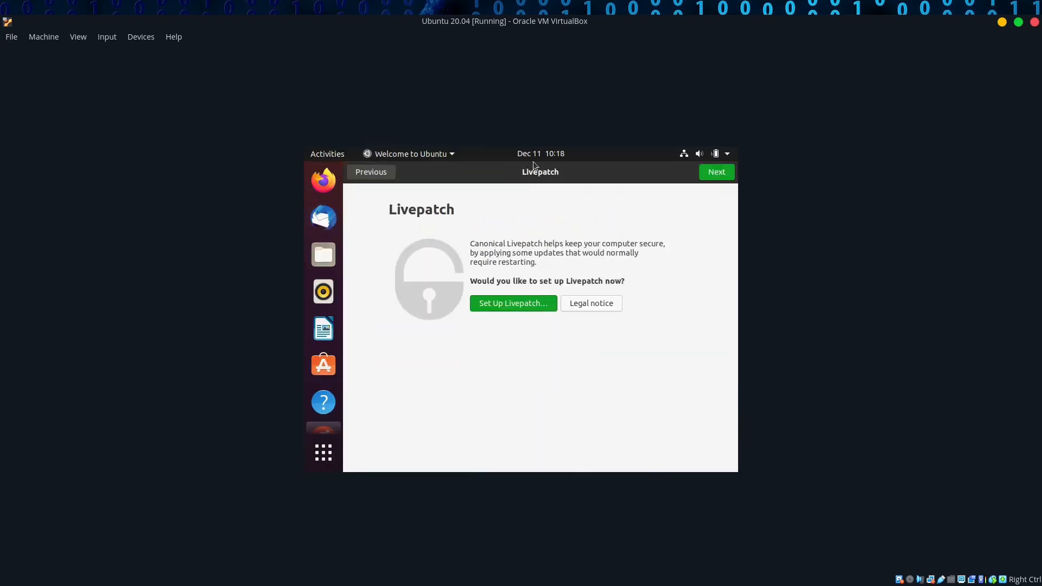
click(79, 42)
click(112, 111)
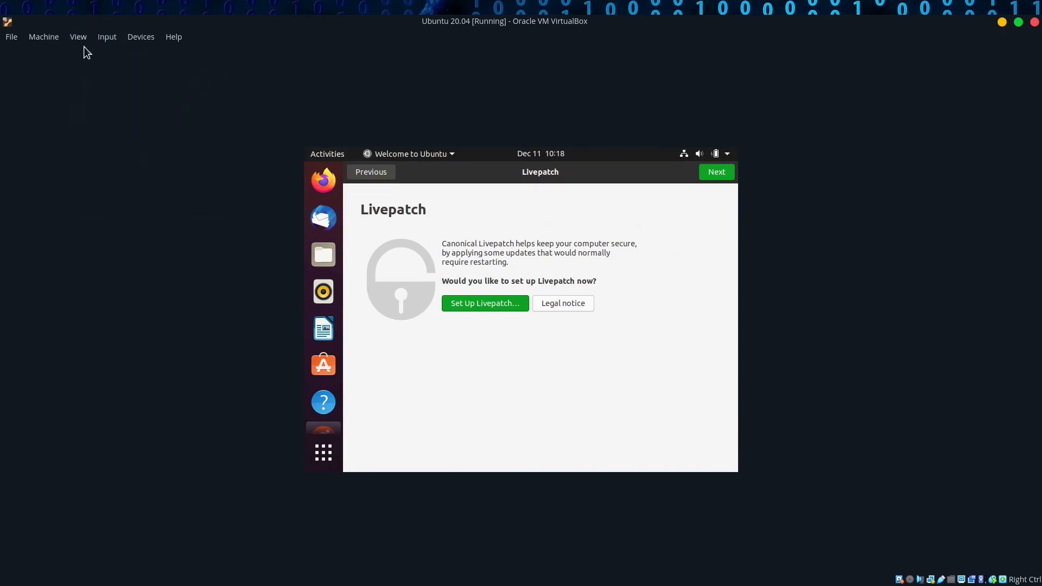
click(80, 38)
click(110, 109)
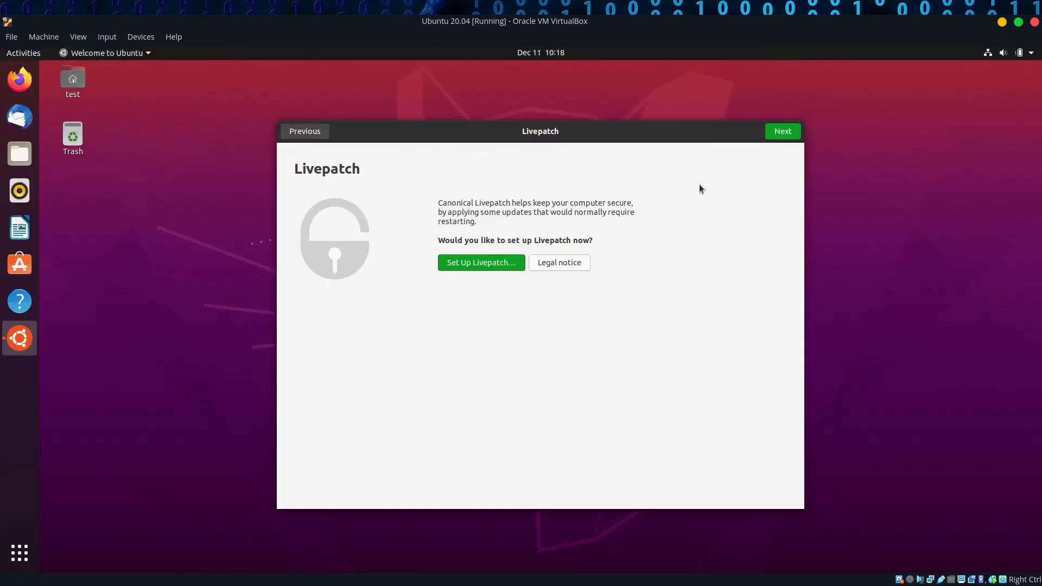
- Finish the remaining welcome pages for the test user without setting up Livepatch
click(786, 131)
click(786, 131)
click(782, 131)
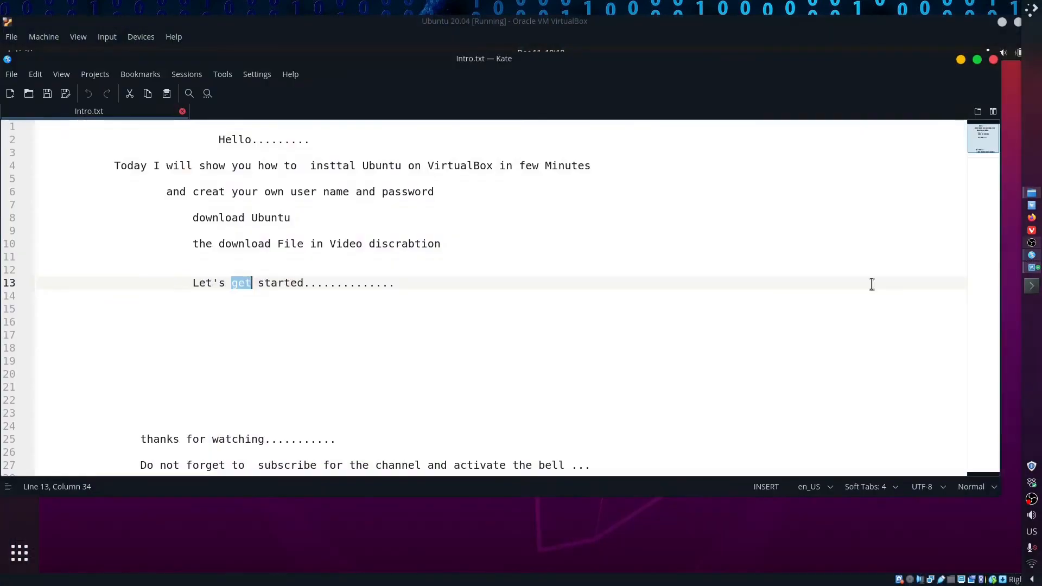
- Switch to Intro.txt in Kate and highlight the closing lines about thanks for watching and subscribing
click(300, 338)
scroll(304, 347, down, 2)
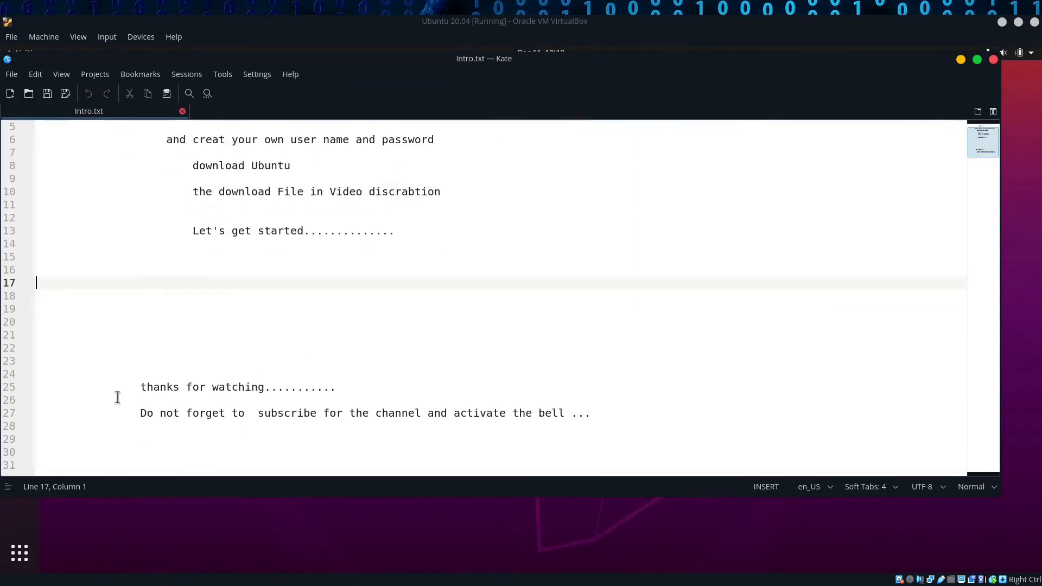
drag(140, 387, 360, 392)
drag(134, 413, 611, 411)
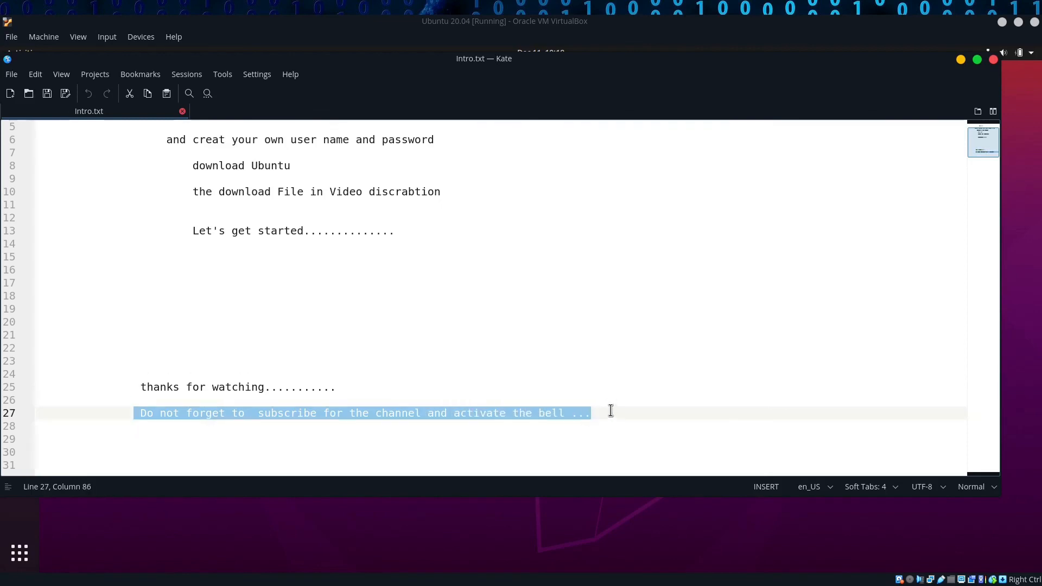